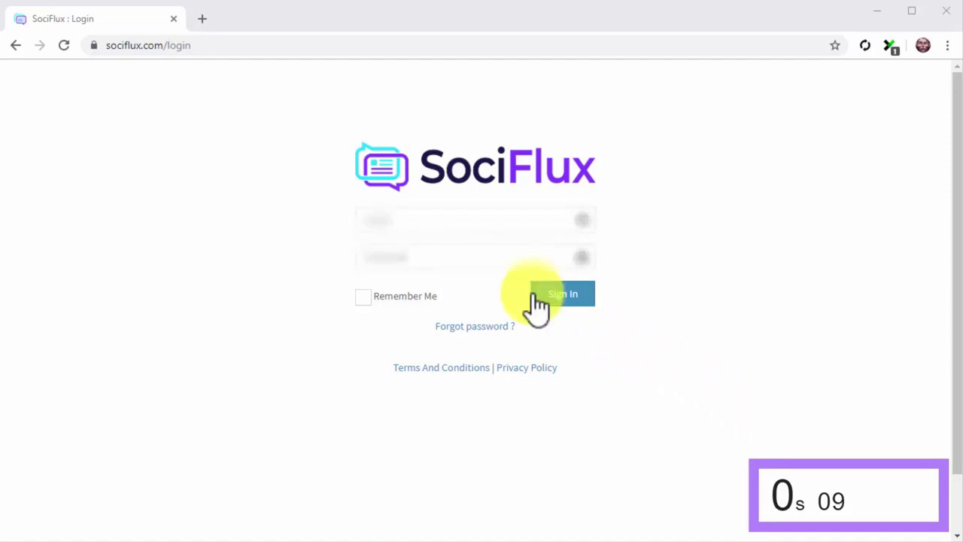
# Sign in with the account's e-mail and password, with Remember Me enabled
pyautogui.click(433, 220)
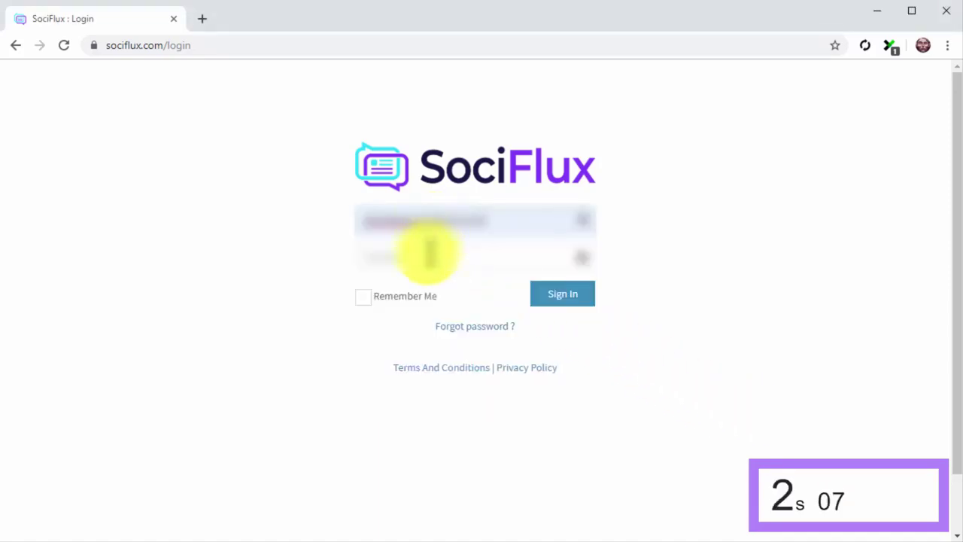
pyautogui.click(416, 295)
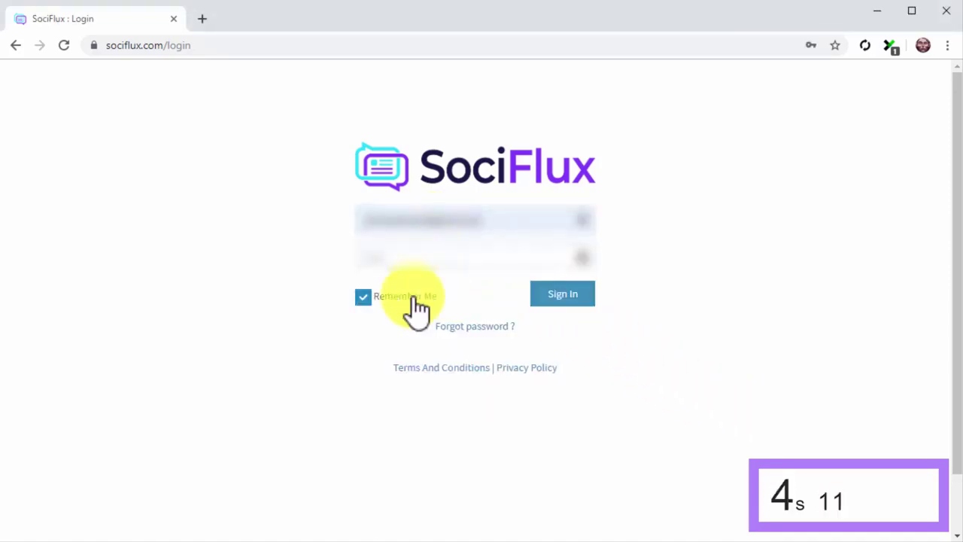
pyautogui.click(541, 301)
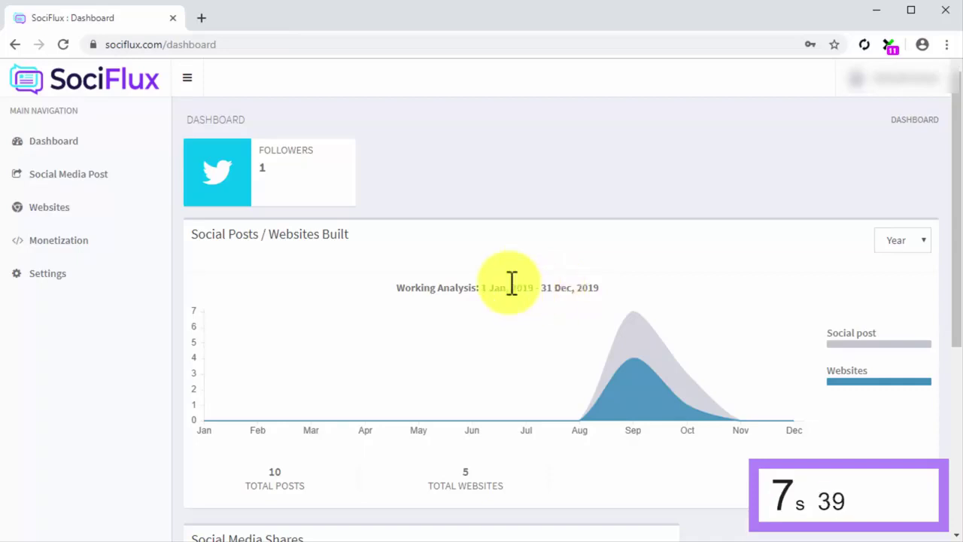
pyautogui.click(113, 178)
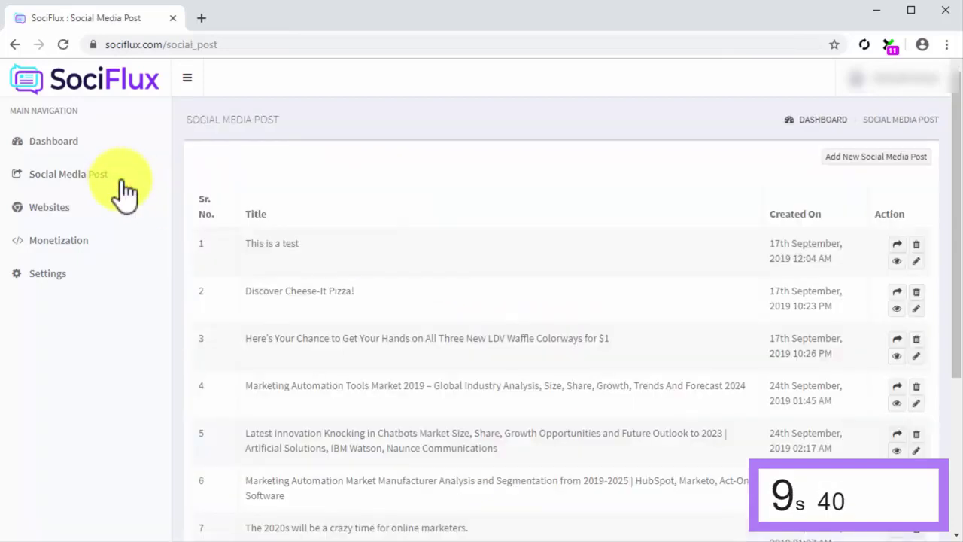
pyautogui.click(832, 158)
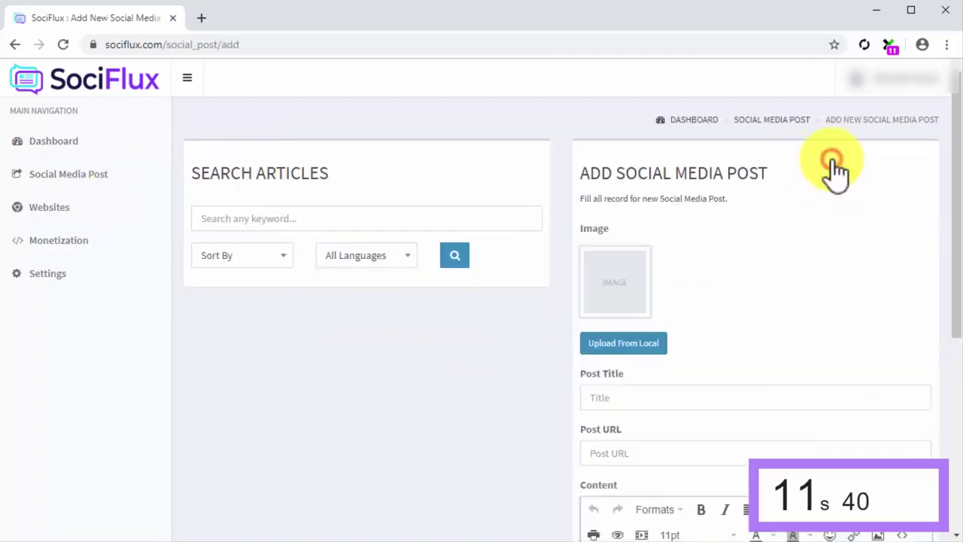
pyautogui.click(721, 394)
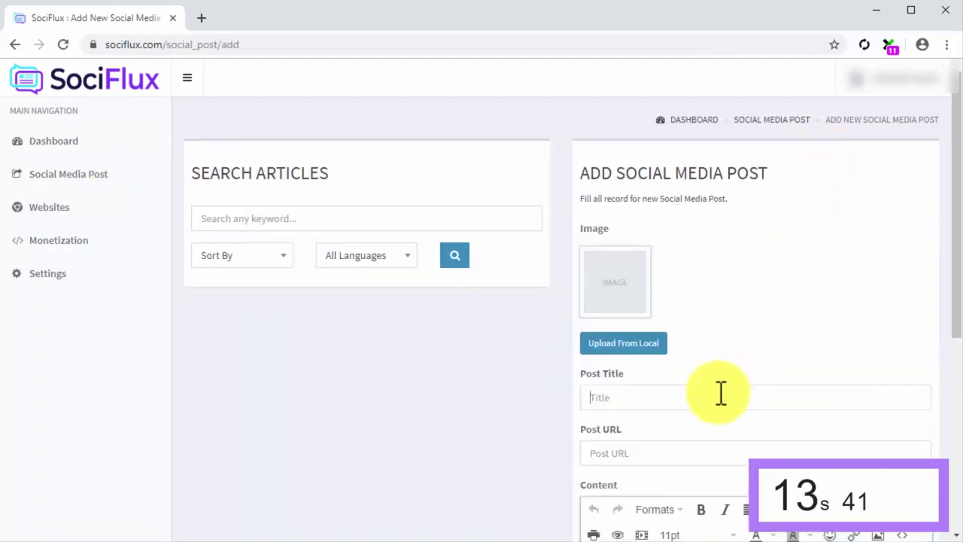
pyautogui.write('Discover Cheese-It Pizza!')
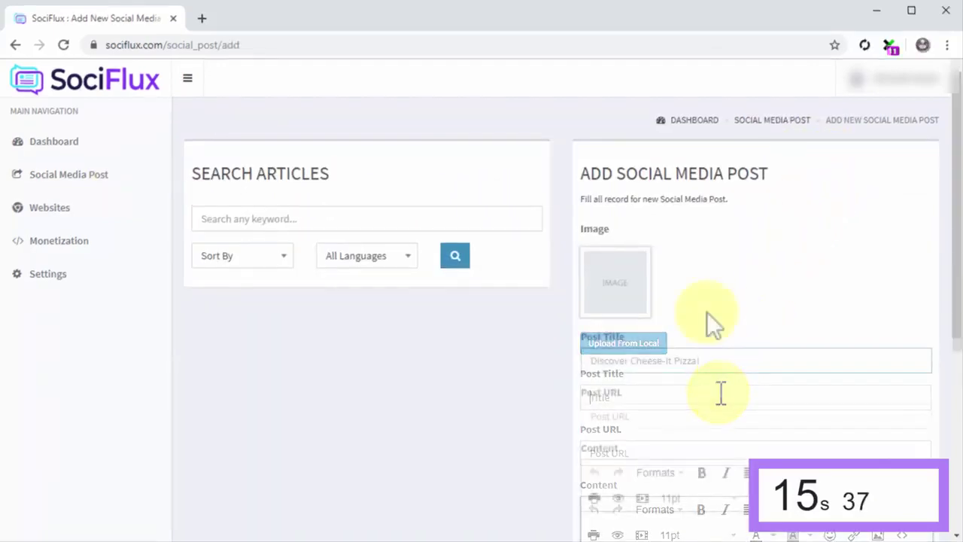
pyautogui.click(667, 420)
pyautogui.hotkey('ctrl', 'v')
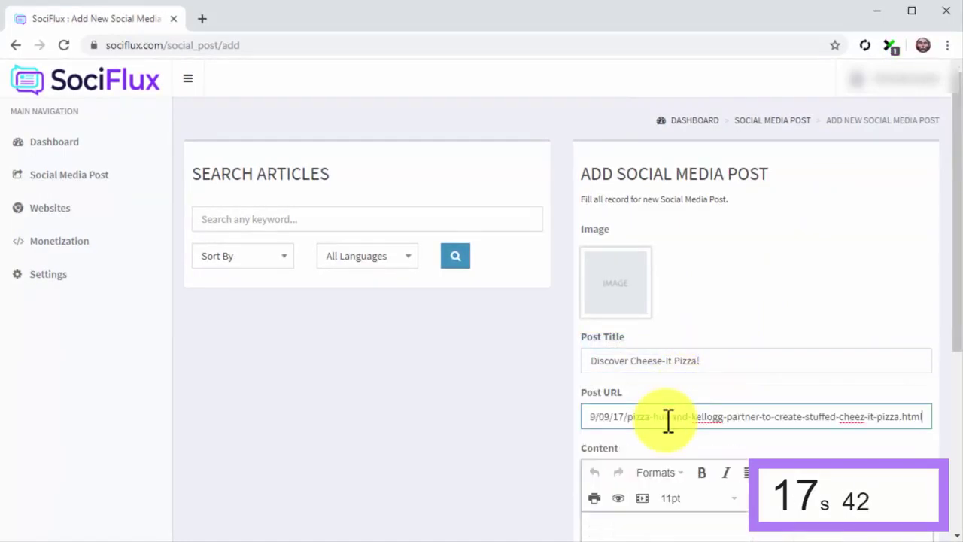
# Insert the image Valentine's.jpg from the computer into the post's content
pyautogui.scroll(-2, 669, 421)
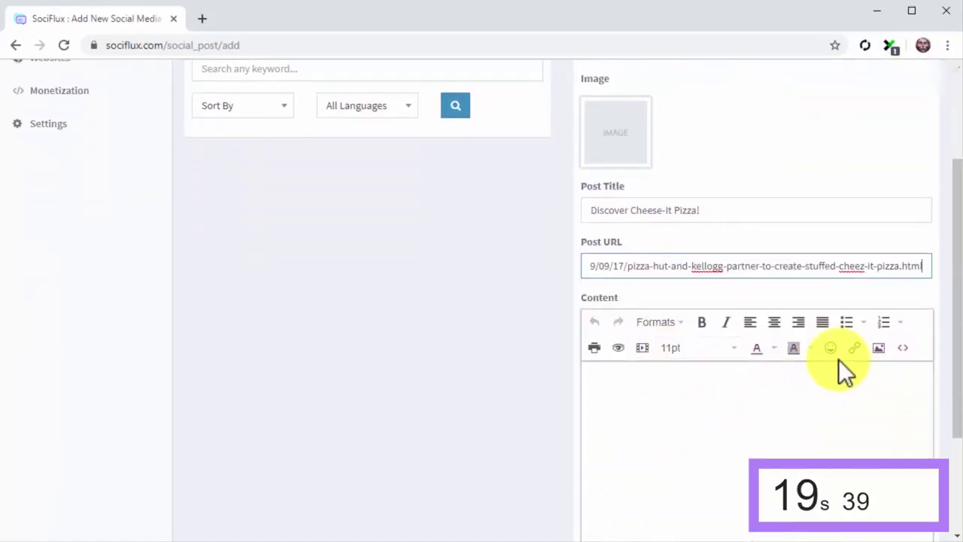
pyautogui.click(874, 347)
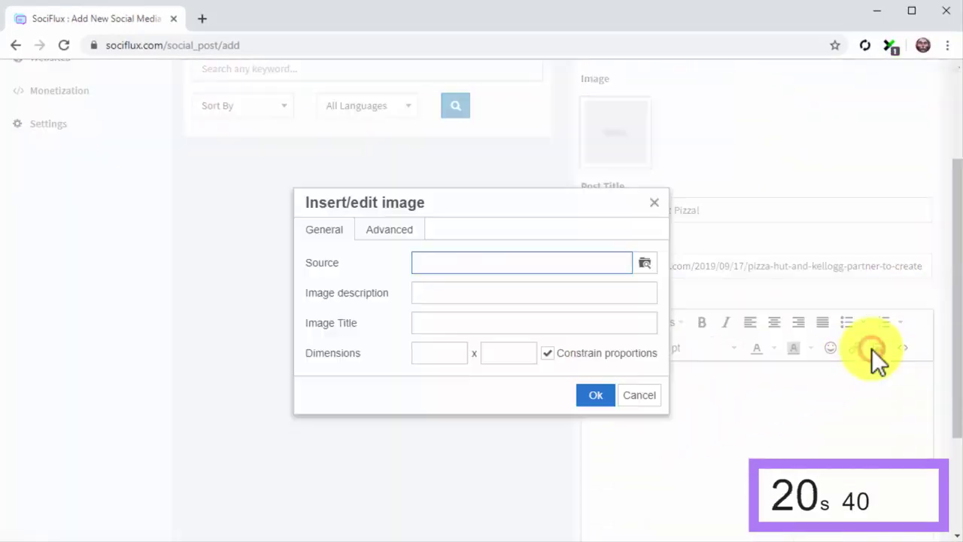
pyautogui.click(649, 264)
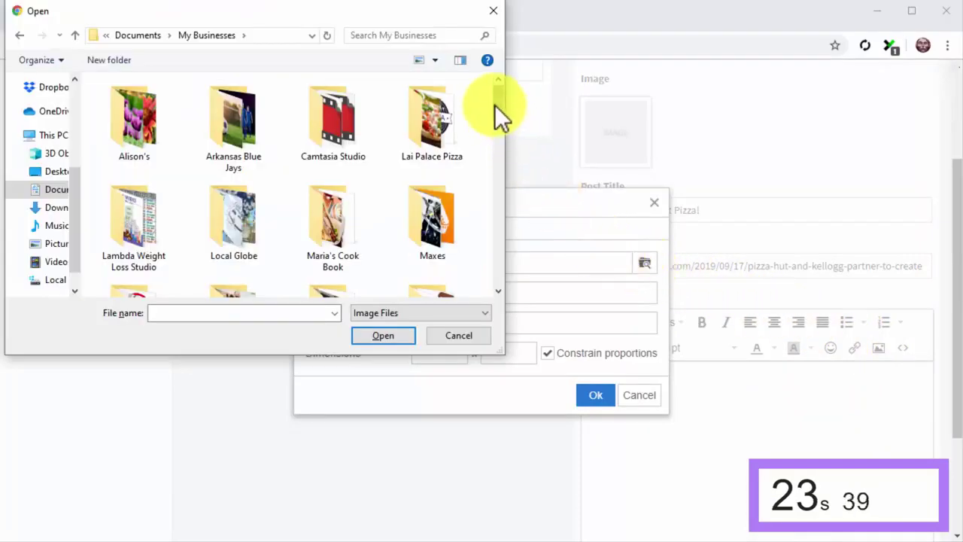
pyautogui.moveTo(494, 105); pyautogui.dragTo(501, 289)
pyautogui.doubleClick(154, 259)
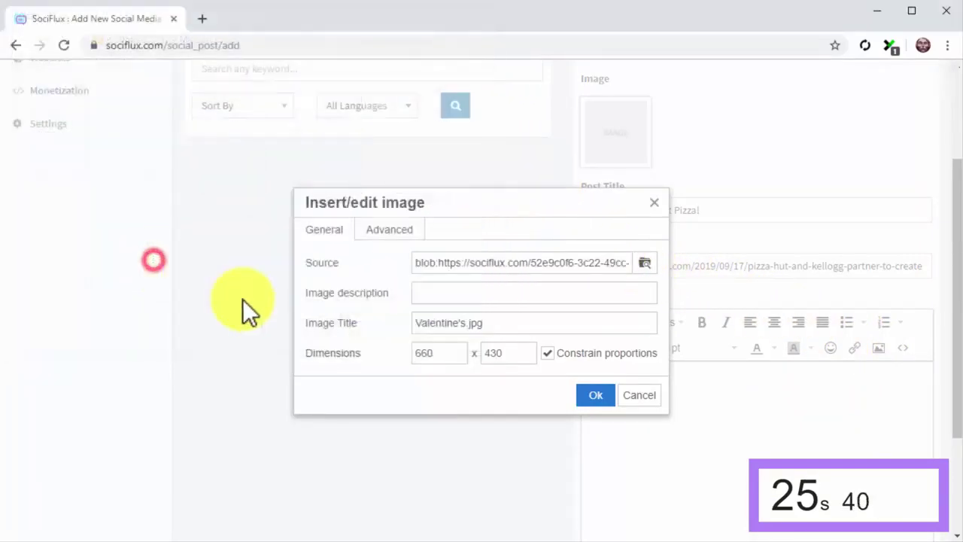
pyautogui.click(591, 398)
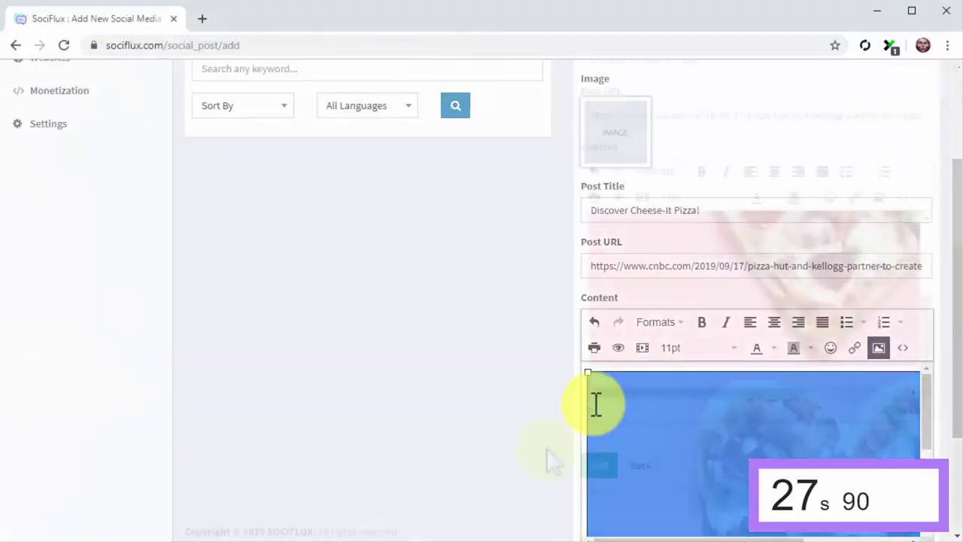
# Write "Chees-It Pizza, A Reality Now?" in 18pt text below the image and add the post
pyautogui.click(682, 197)
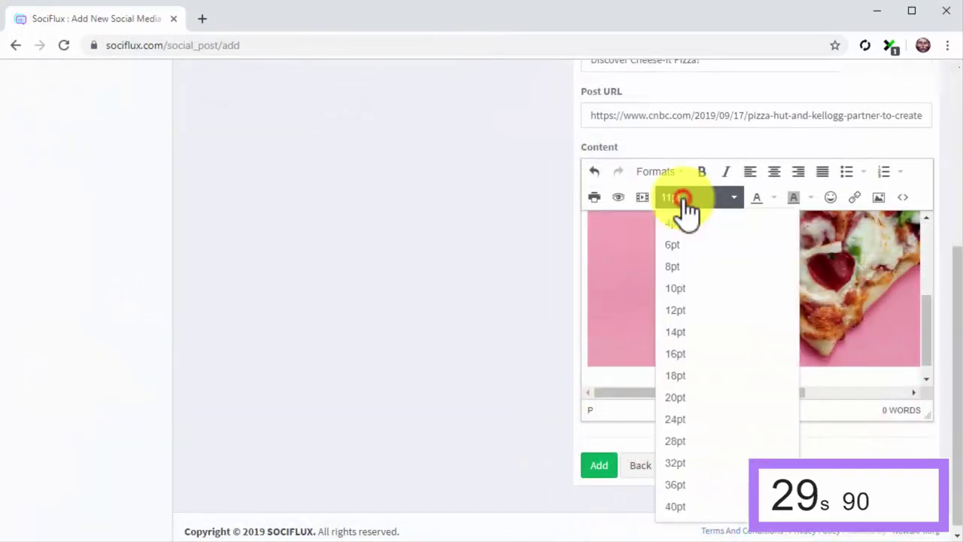
pyautogui.click(689, 378)
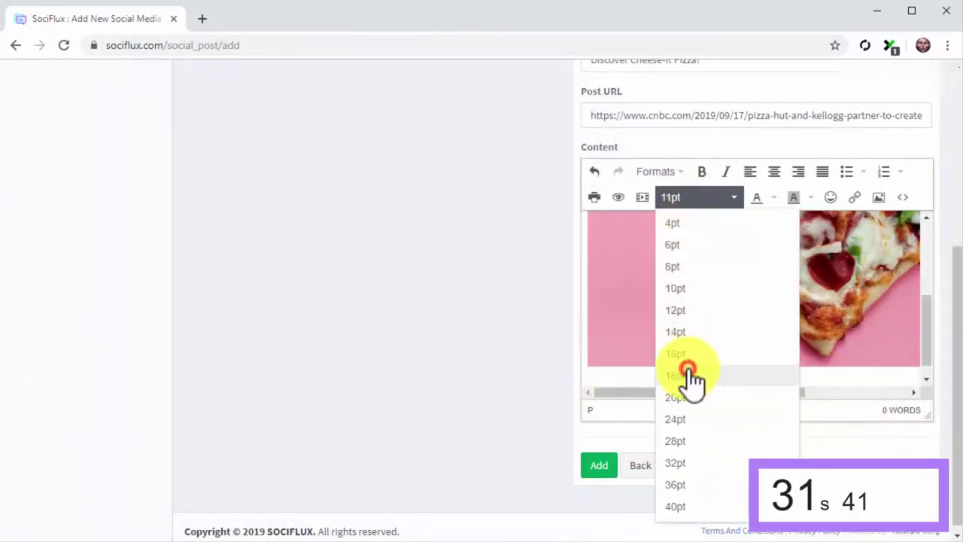
pyautogui.write('Chees-It Pizza, A Reality Now?')
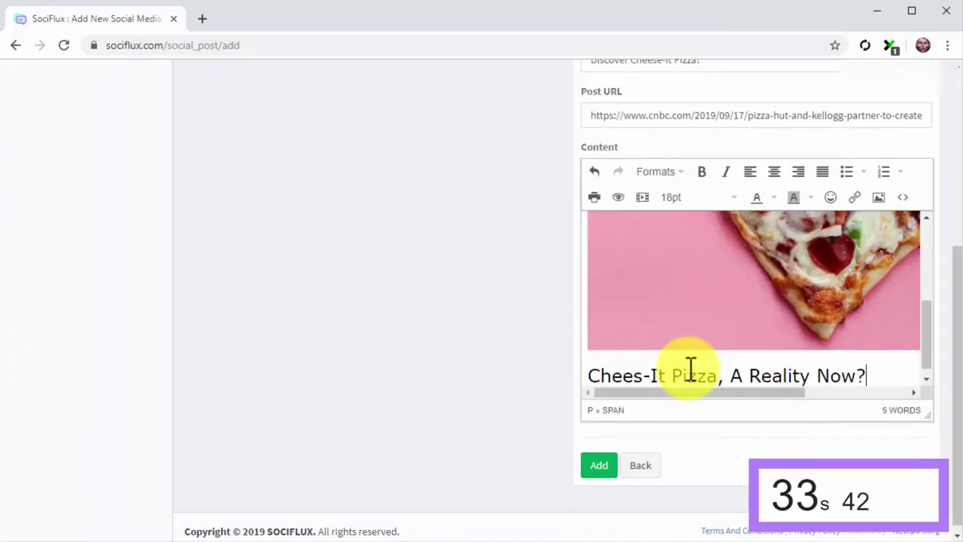
pyautogui.click(602, 467)
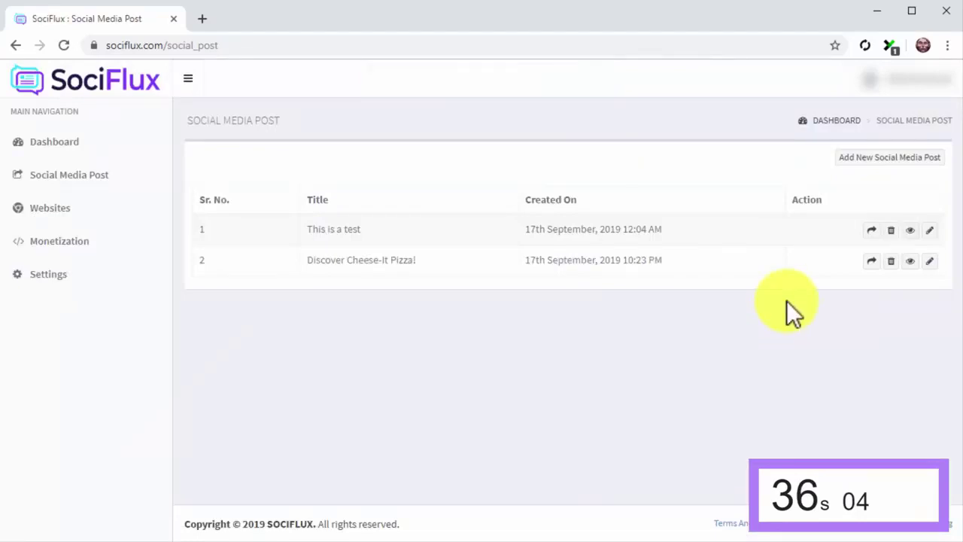
# Preview the "Discover Cheese-It Pizza!" post down to its creation date and close the preview
pyautogui.click(909, 261)
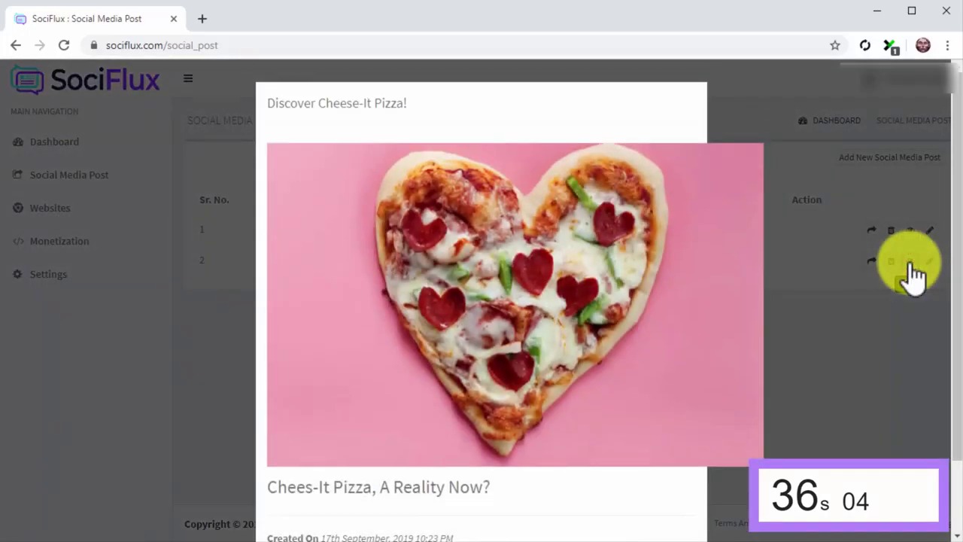
pyautogui.scroll(-1, 909, 262)
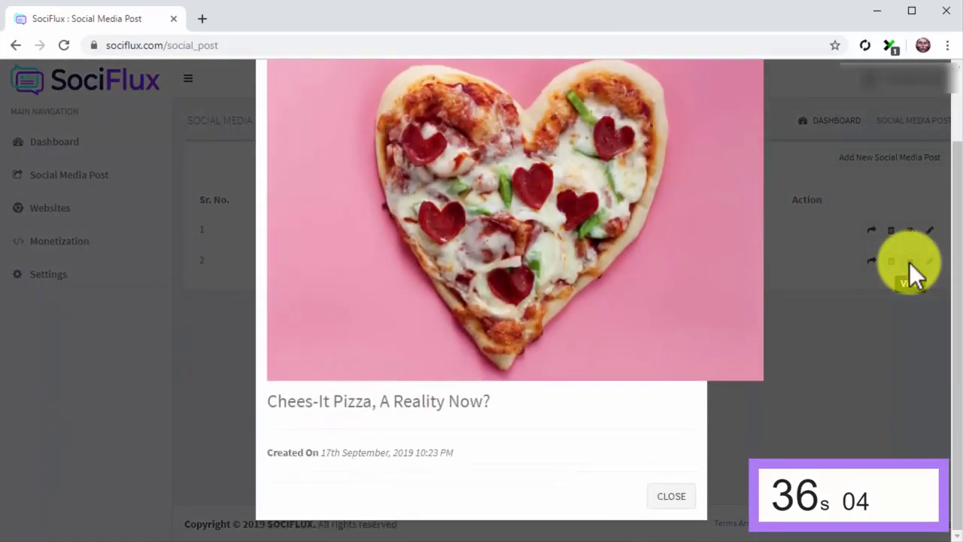
pyautogui.click(659, 503)
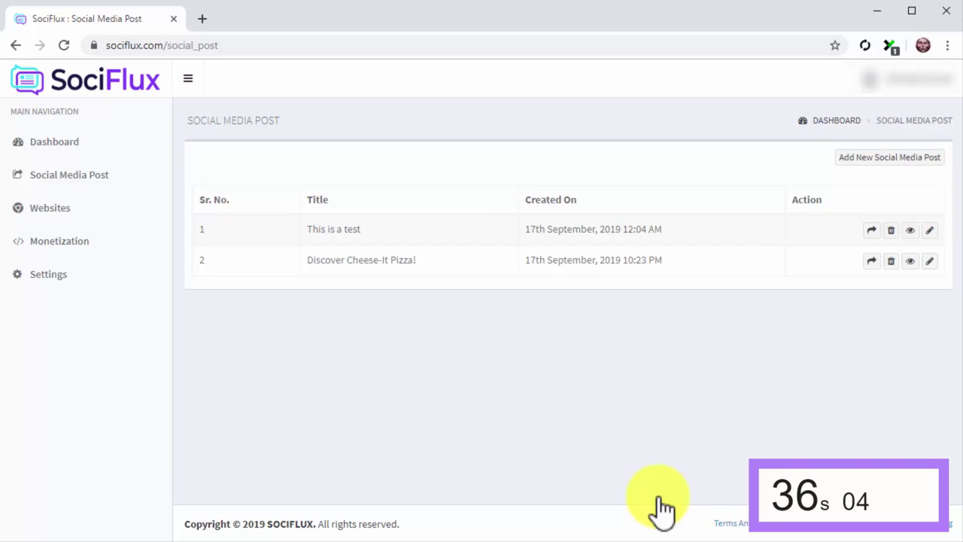
# Share the "Discover Cheese-It Pizza!" post on Facebook with the message "Chees-It Pizza, finally!" and close the social media selection
pyautogui.click(871, 265)
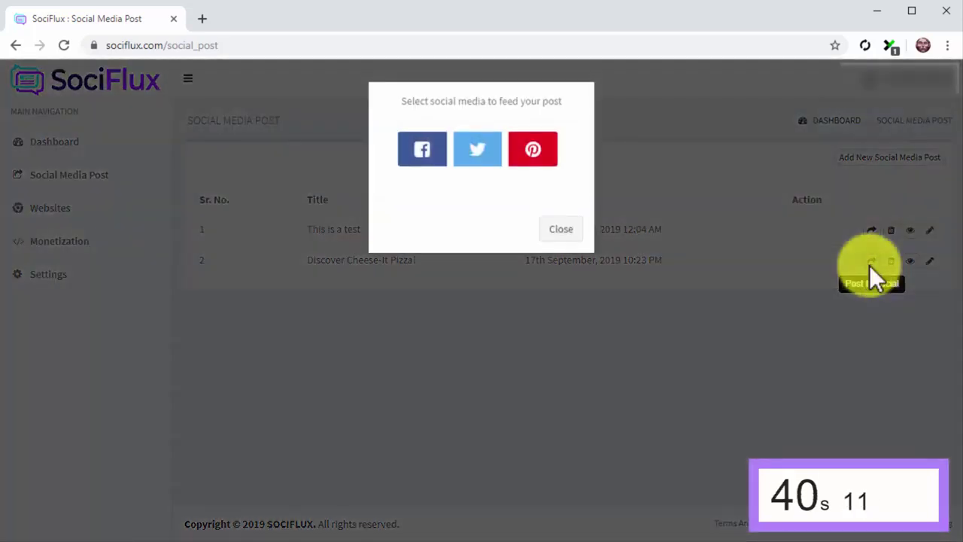
pyautogui.click(424, 159)
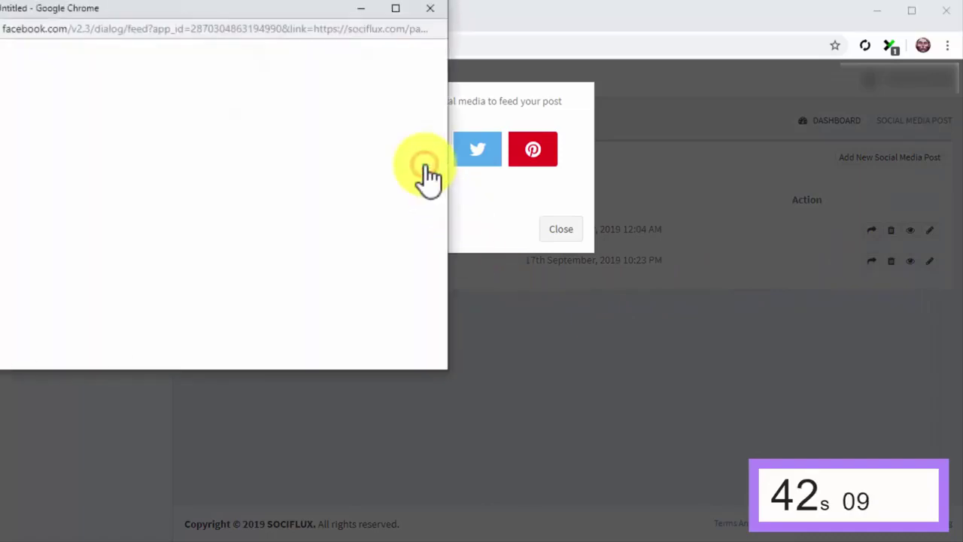
pyautogui.write('Chees-It Pizza, finally!')
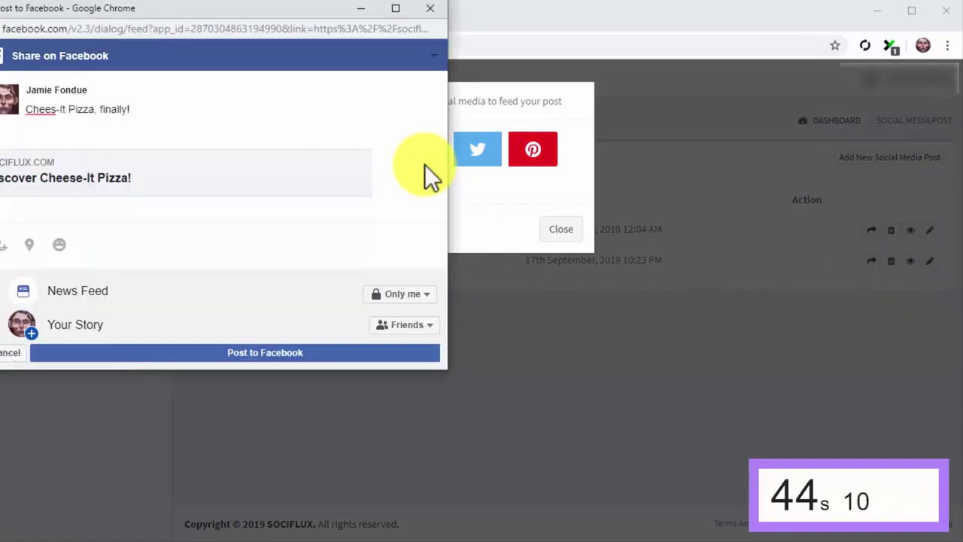
pyautogui.click(260, 354)
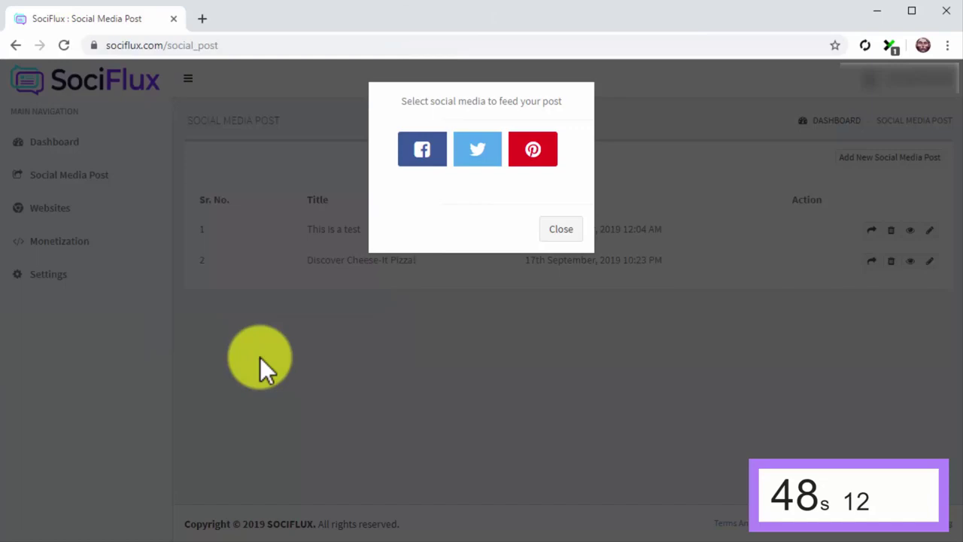
pyautogui.click(552, 229)
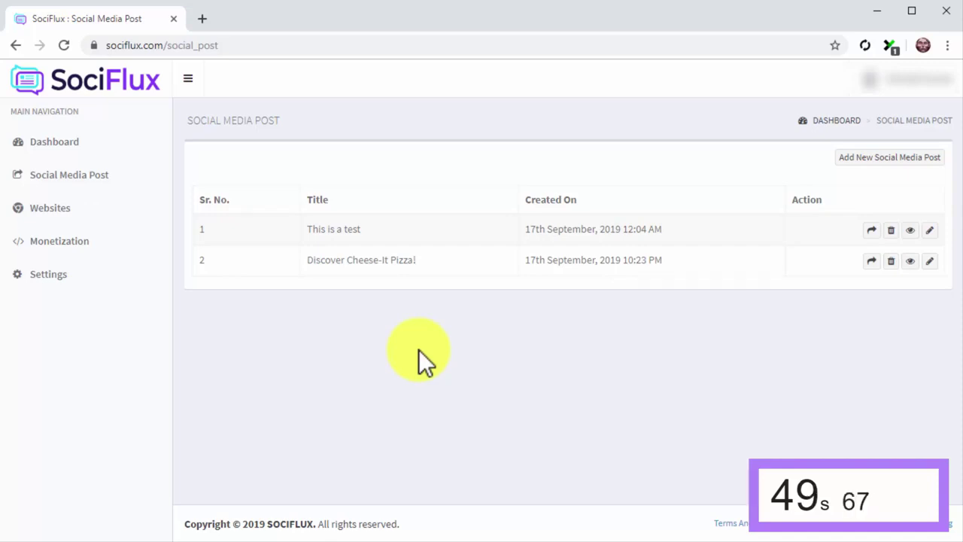
# Start another new social media post and search its article finder for "marketing"
pyautogui.click(862, 163)
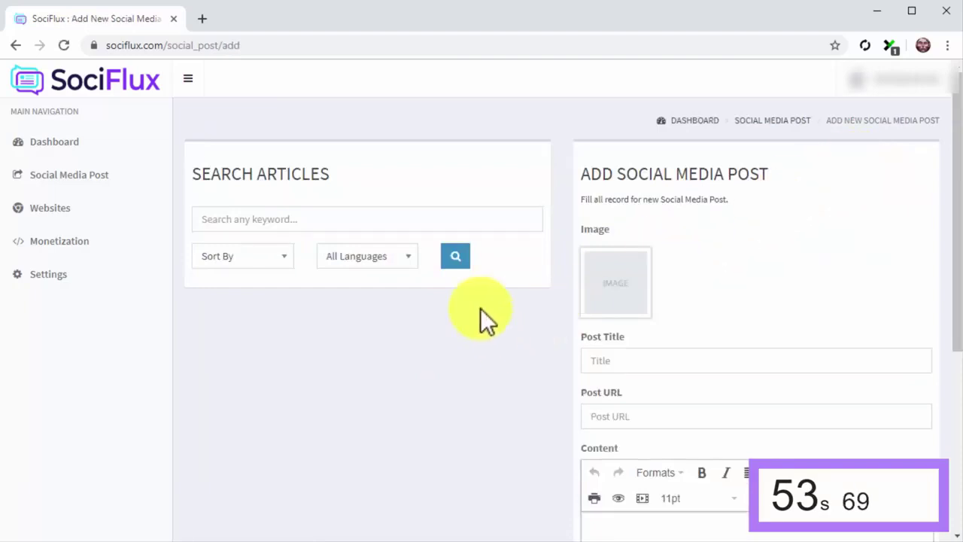
pyautogui.click(429, 223)
pyautogui.write('marketing')
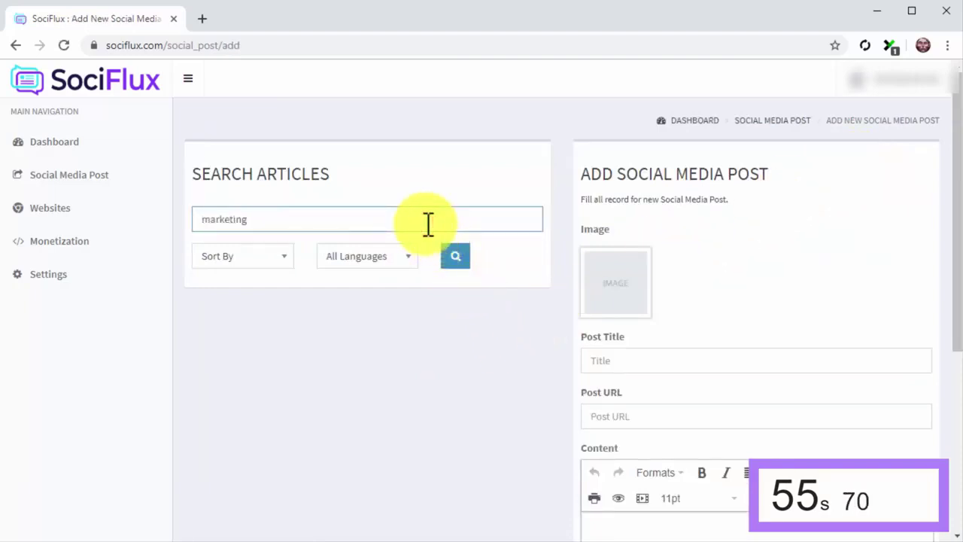
pyautogui.click(455, 260)
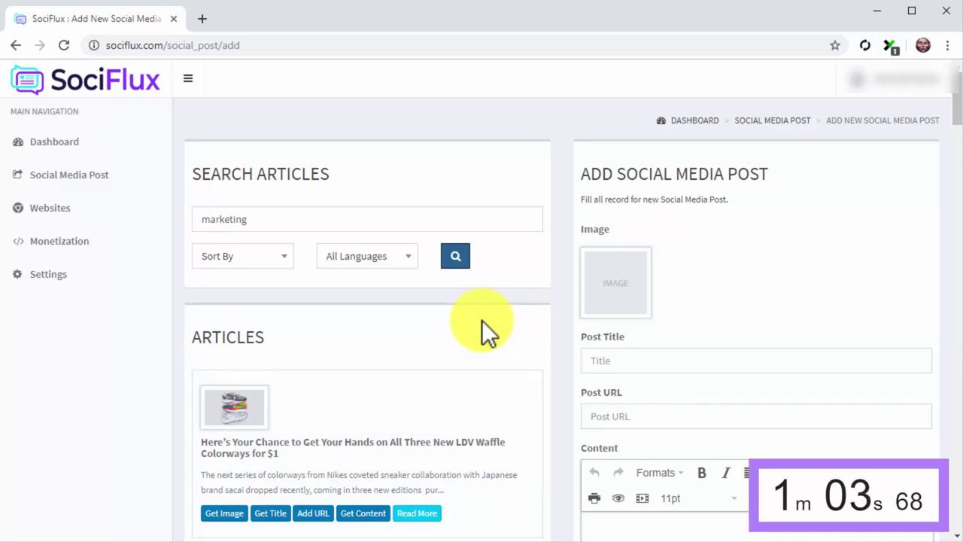
# Fill the post with the image, title, URL and content of the first article, about the LDV Waffle colorways, and add it
pyautogui.scroll(-1, 484, 333)
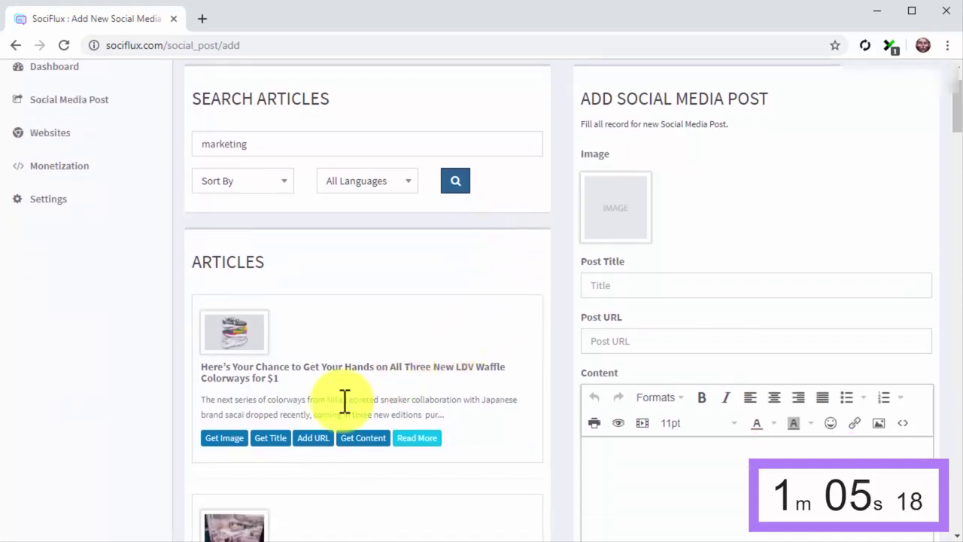
pyautogui.click(209, 440)
pyautogui.click(256, 438)
pyautogui.click(295, 438)
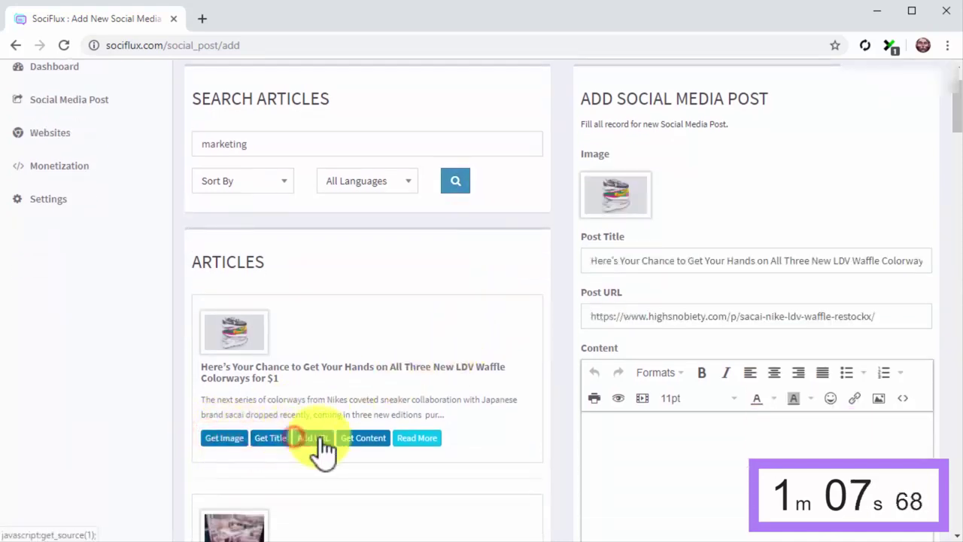
pyautogui.click(348, 439)
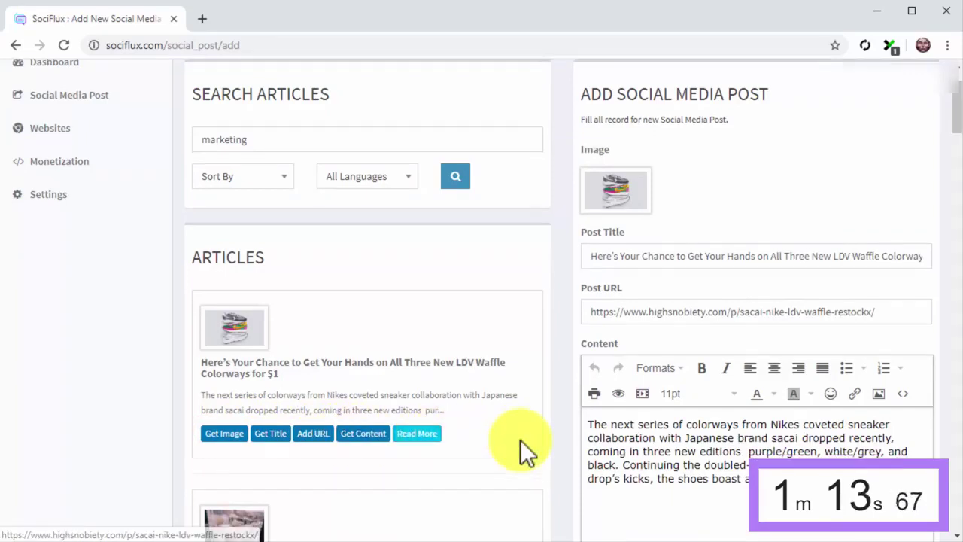
pyautogui.scroll(-3, 520, 440)
pyautogui.click(589, 444)
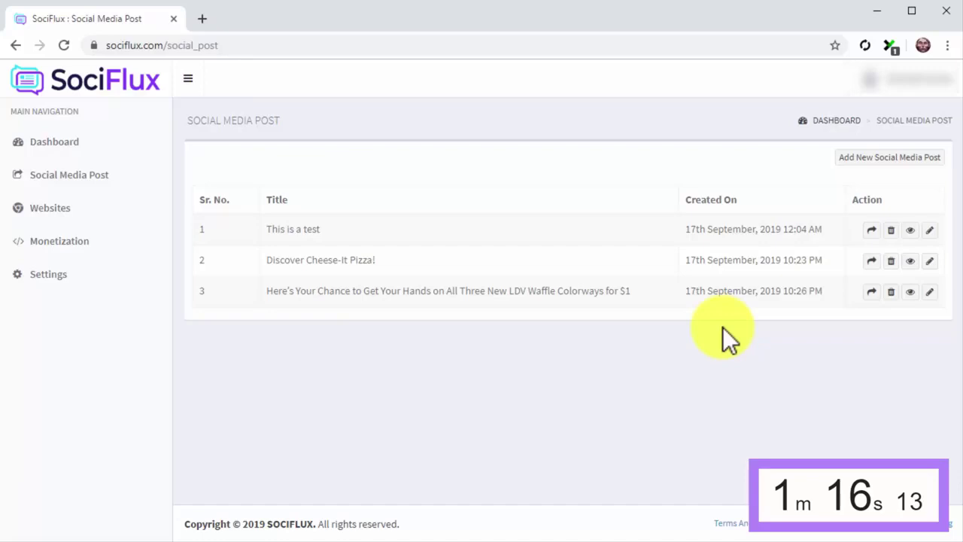
# Create a new website from the Animaze template with the pink script logo and pink navigation bar
pyautogui.click(54, 209)
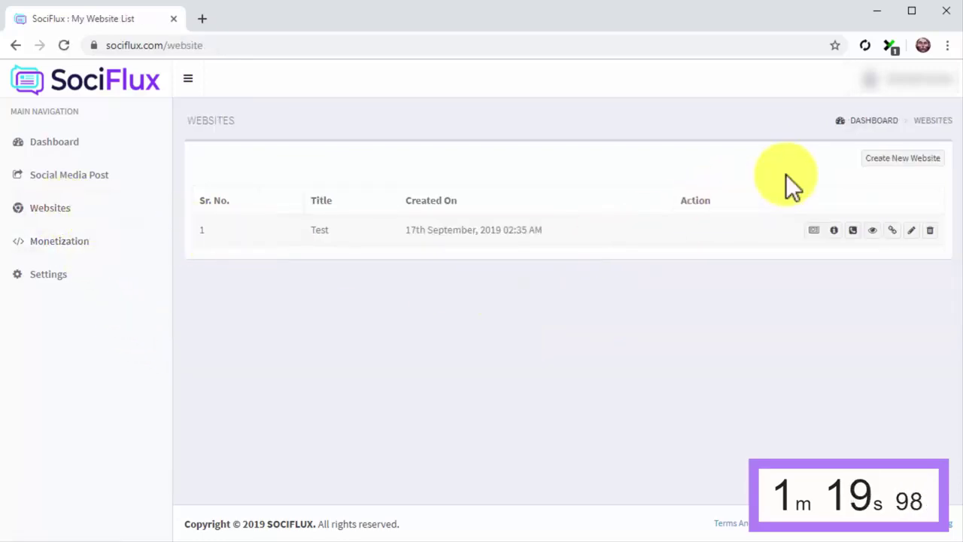
pyautogui.click(863, 159)
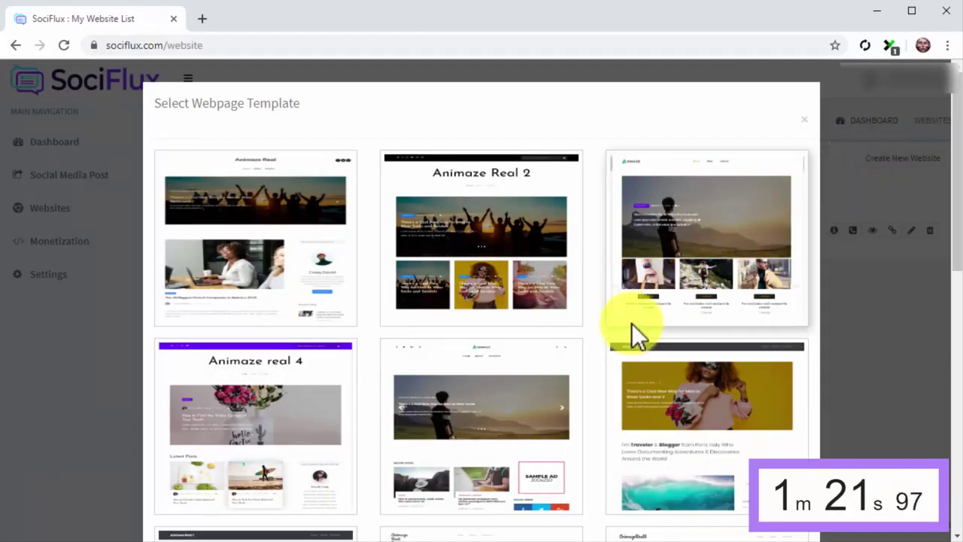
pyautogui.scroll(-10, 580, 354)
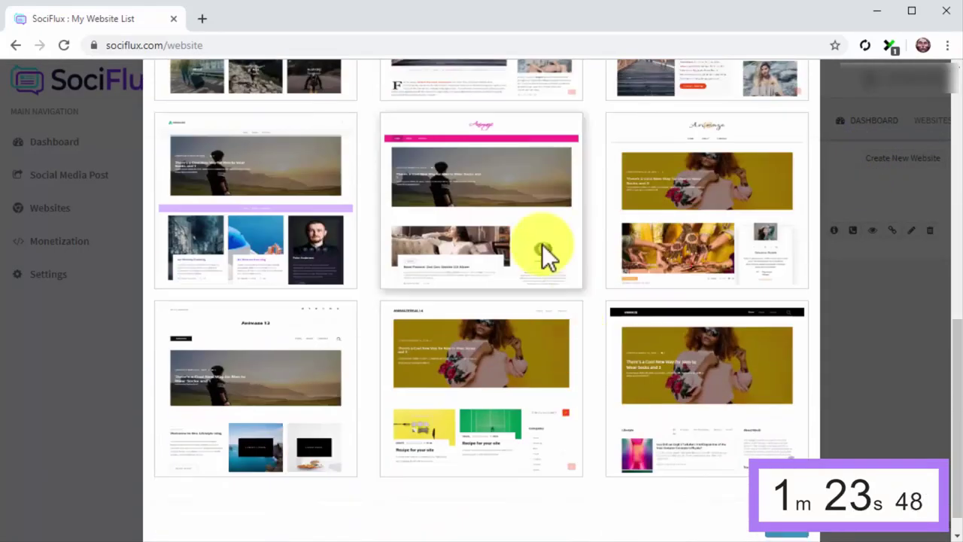
pyautogui.click(542, 246)
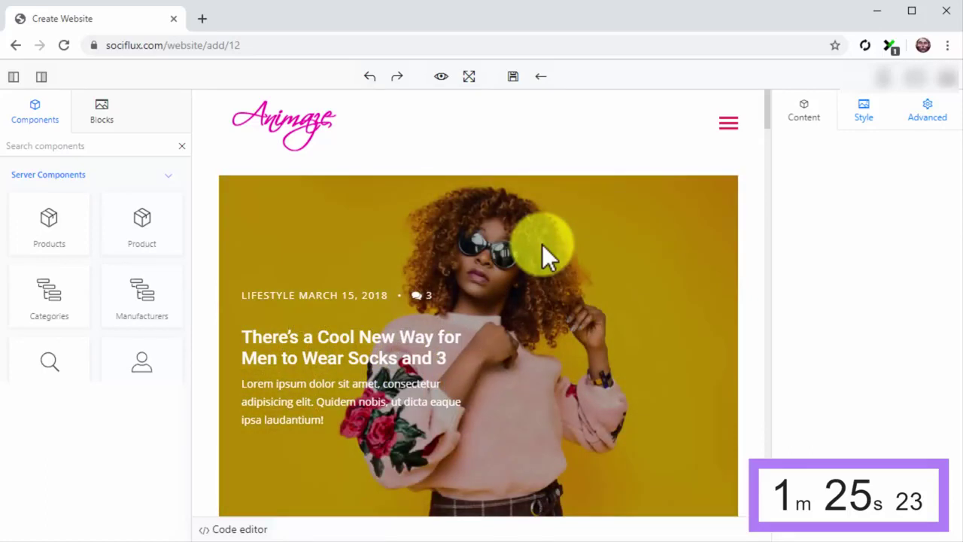
# Replace the Animaze header logo with the store logo PNG from the Lai Palace Pizza folder
pyautogui.click(298, 137)
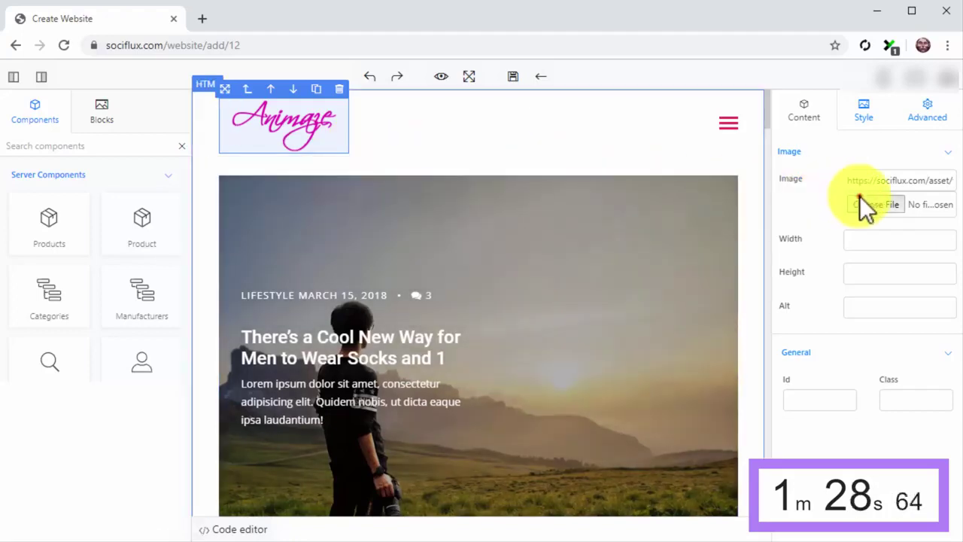
pyautogui.click(861, 199)
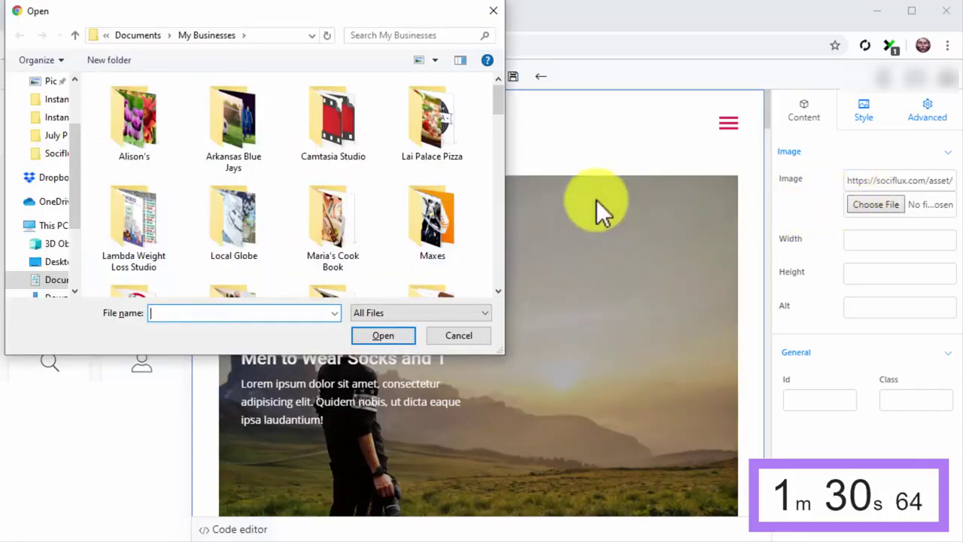
pyautogui.doubleClick(444, 147)
pyautogui.doubleClick(444, 140)
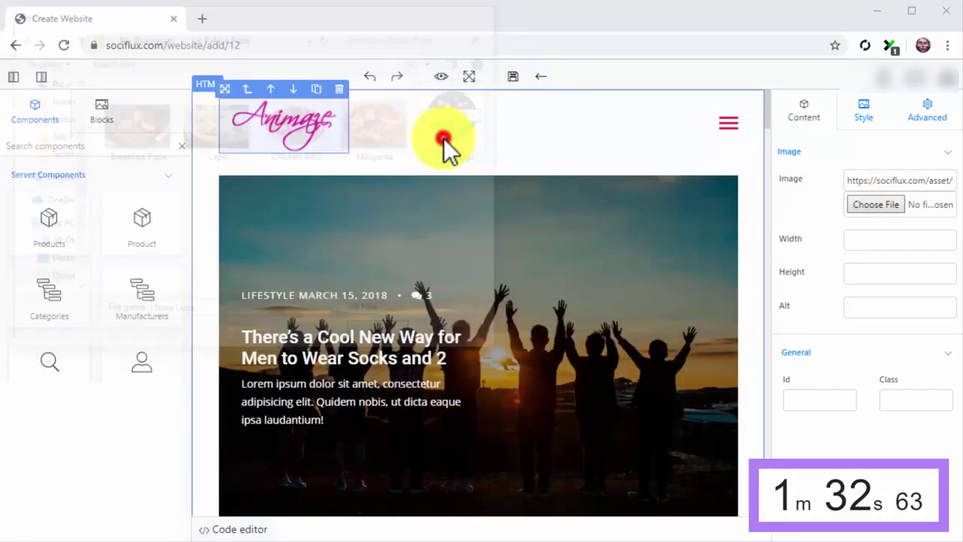
# Delete the pictures of the first two blog posts, the woman on the sofa and the shirt with brown shoes
pyautogui.scroll(-7, 444, 138)
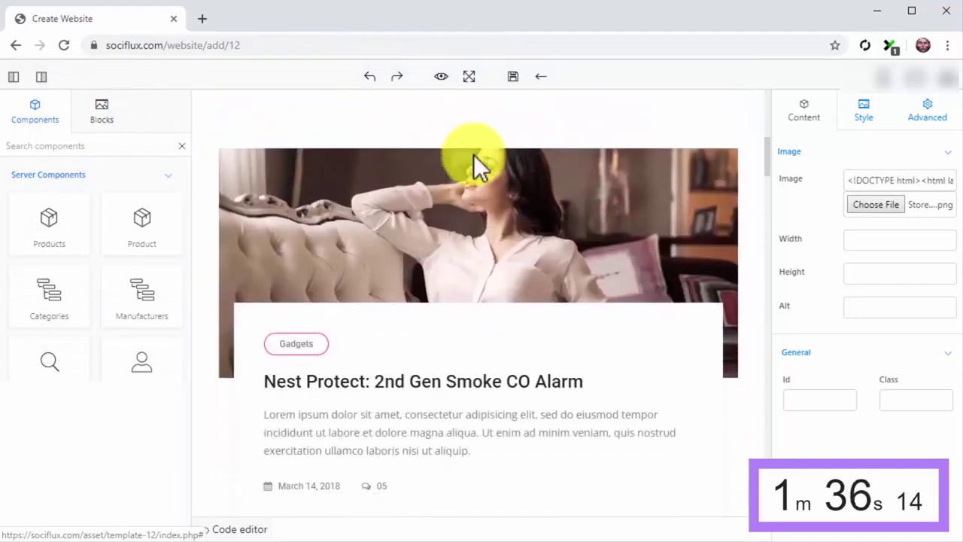
pyautogui.click(551, 206)
pyautogui.click(730, 140)
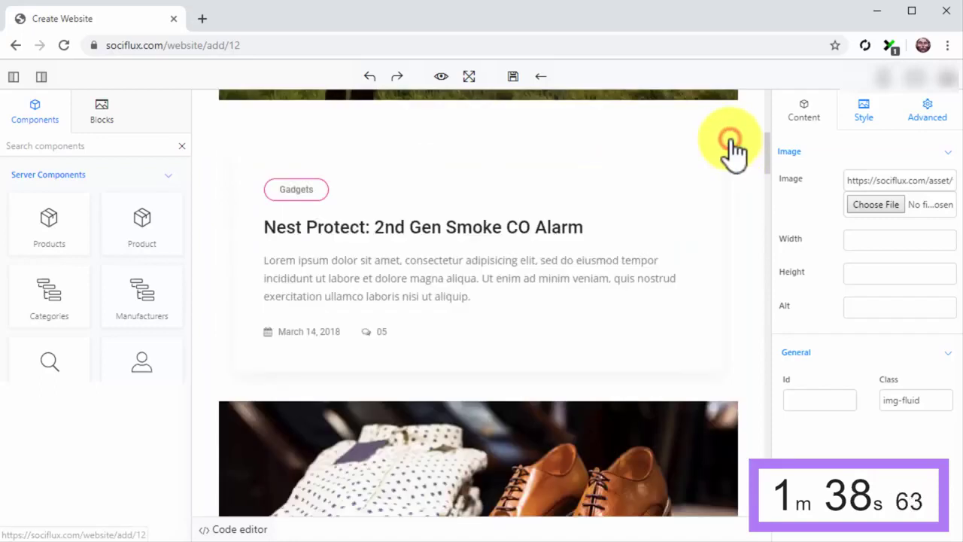
pyautogui.scroll(2, 730, 138)
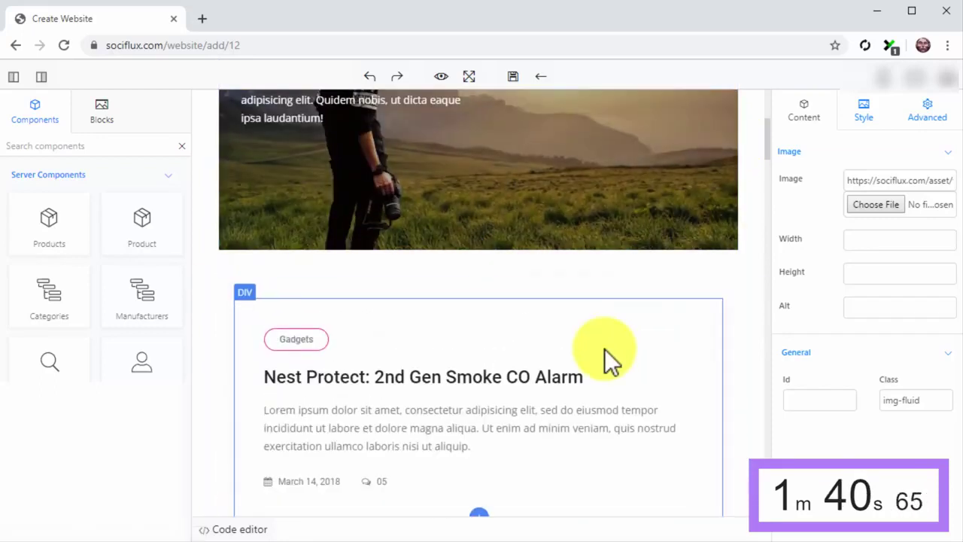
pyautogui.scroll(-5, 606, 361)
pyautogui.click(727, 199)
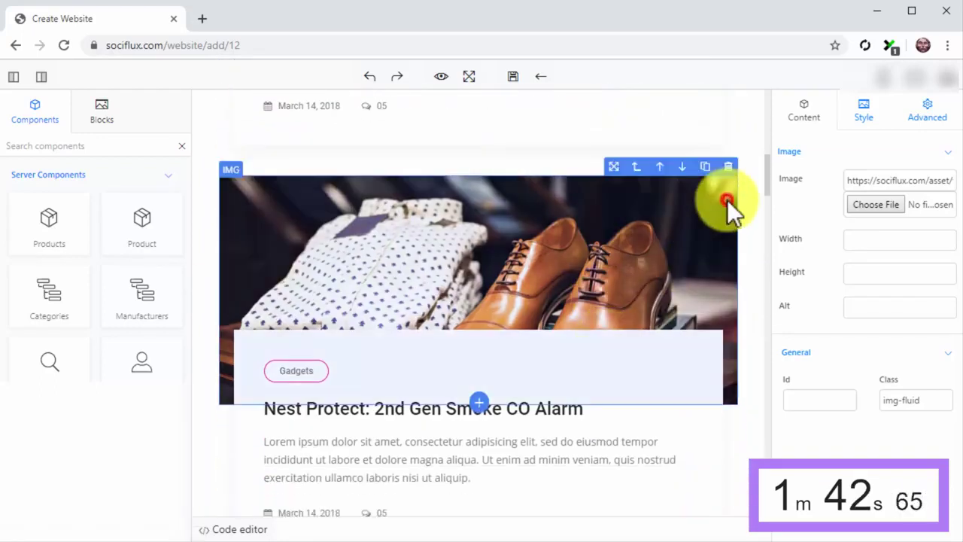
pyautogui.click(728, 171)
# Delete the second blog post's description paragraph and the author's round photo above the author name
pyautogui.click(689, 207)
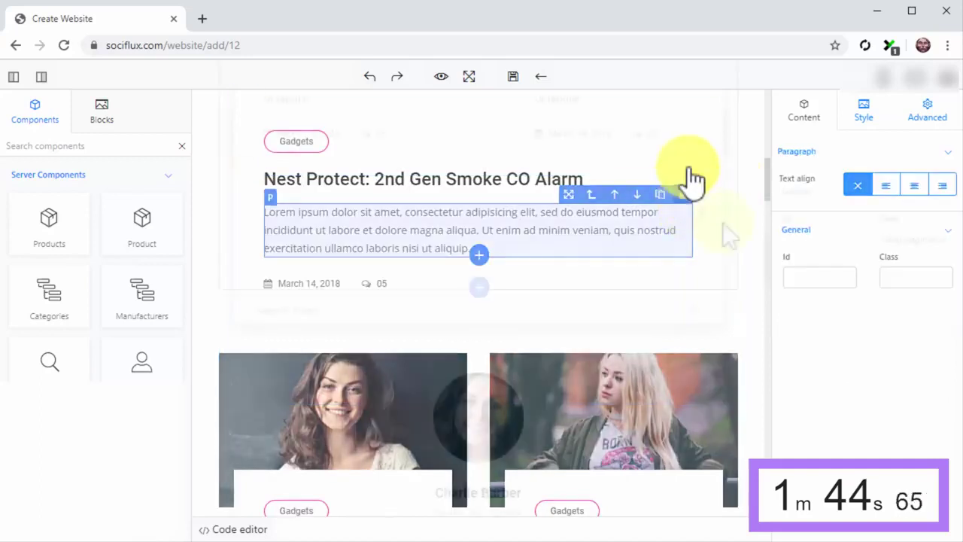
pyautogui.click(683, 194)
pyautogui.click(501, 337)
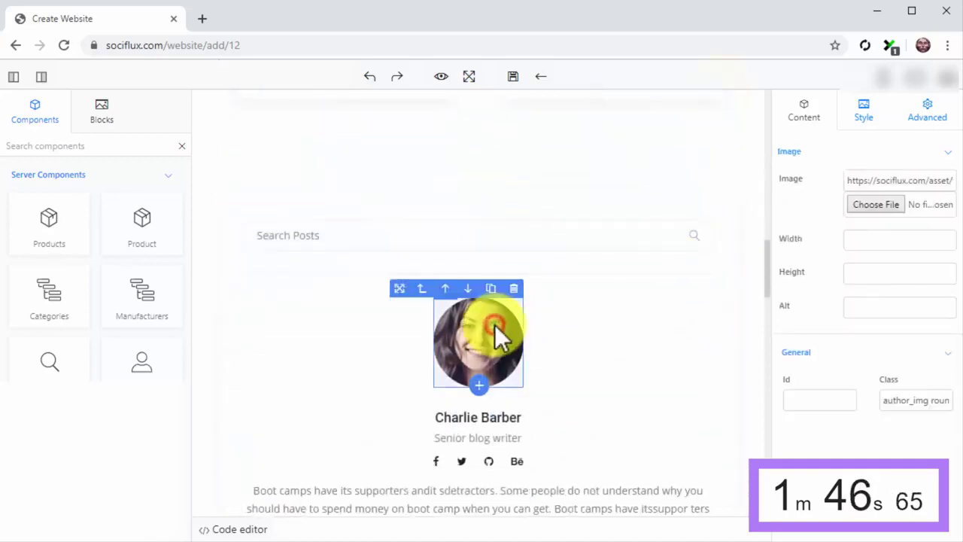
# Replace the sidebar author's name with the new author's full name and set the job title to "Head of Staff"
pyautogui.scroll(-3, 493, 264)
pyautogui.tripleClick(488, 194)
pyautogui.write('Sarah Anne')
pyautogui.click(490, 215)
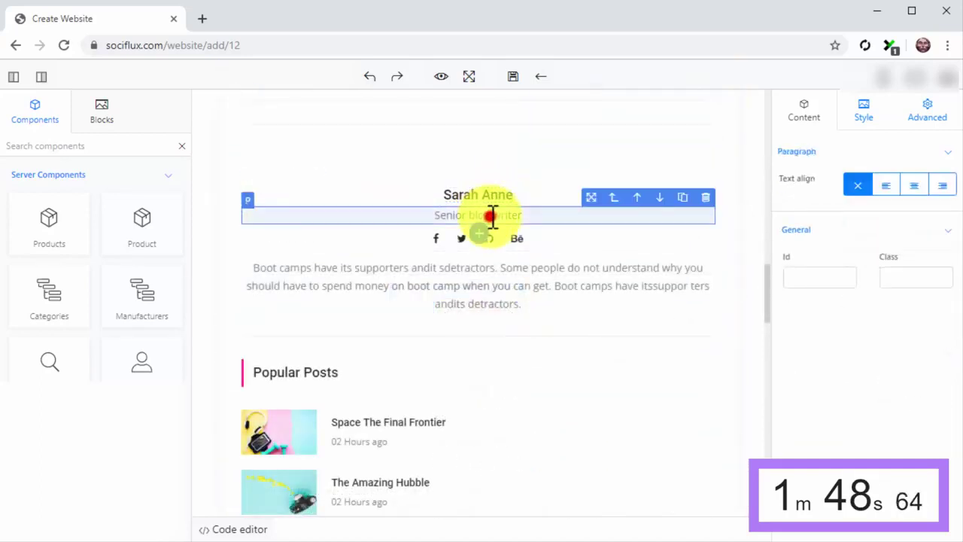
pyautogui.tripleClick(490, 215)
pyautogui.write('Head of Staff')
# Rewrite the author bio to say that the author, given by first name, is the head staff writer at pizza-news.com
pyautogui.click(516, 282)
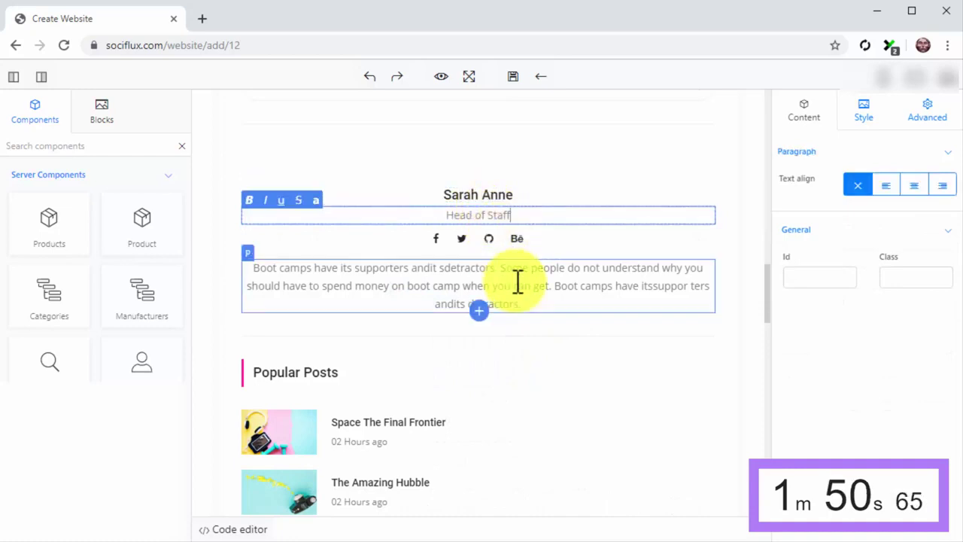
pyautogui.tripleClick(516, 282)
pyautogui.write('Sarah is the head staff writer at pizza-news.com')
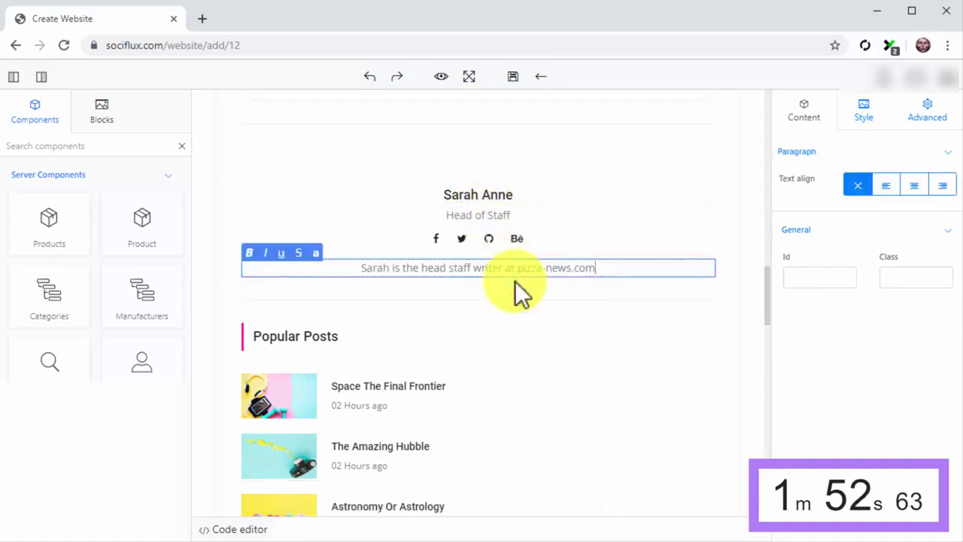
# Delete the 300x250 ad placeholder block above the post categories
pyautogui.scroll(-7, 515, 281)
pyautogui.click(515, 281)
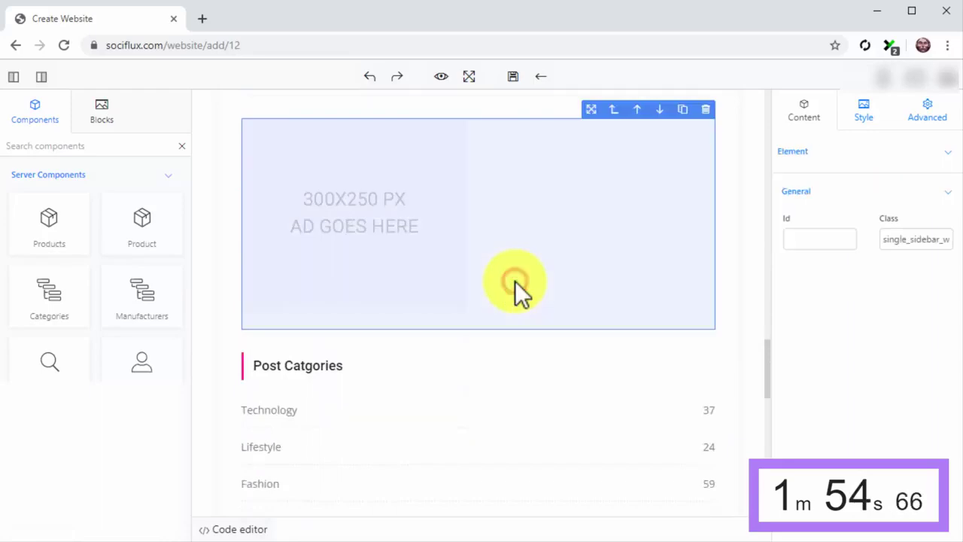
pyautogui.click(705, 110)
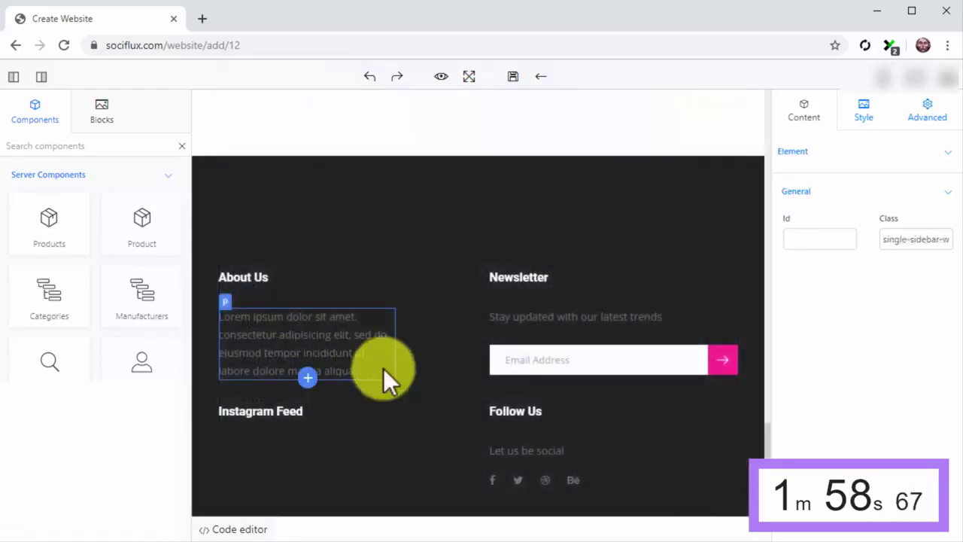
# Change About Us text to "We are a blog for pizza lovers from all over the world! And our mission is to bring pizza news to you everyday!"
pyautogui.click(383, 368)
pyautogui.moveTo(383, 368); pyautogui.dragTo(228, 319)
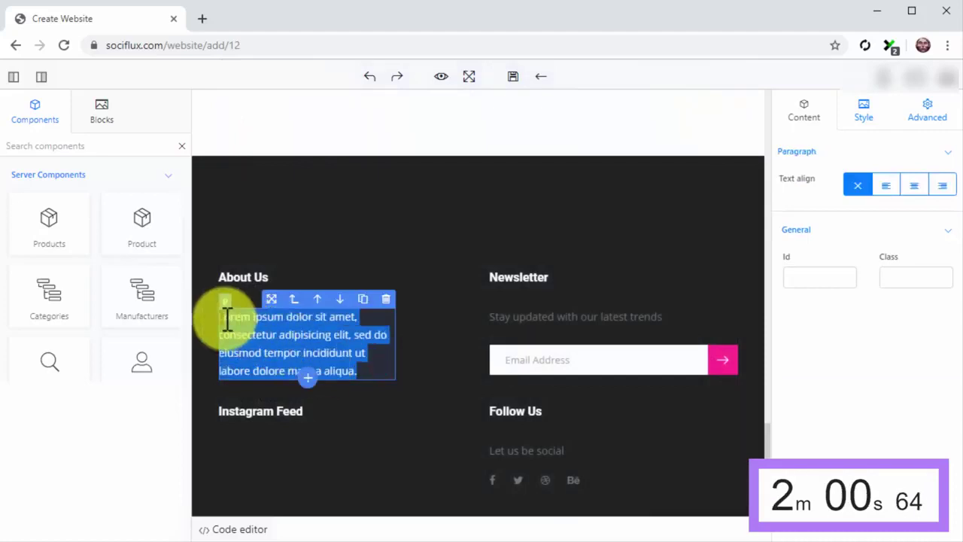
pyautogui.write("We're a blog for pizza lovers from all over the world! And our mission is to bring pizza news to you everyday!")
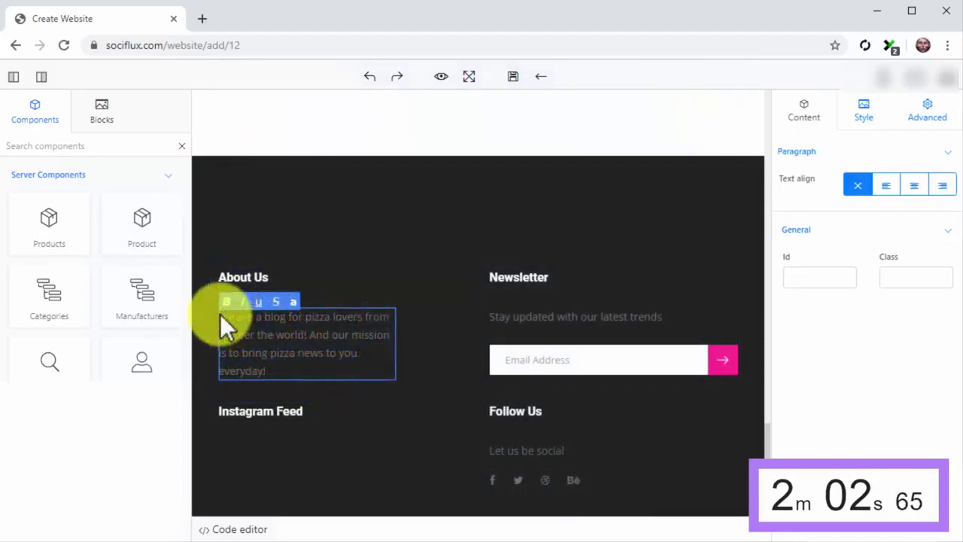
# Delete the footer's Instagram Feed heading and the Behance icon under Follow Us
pyautogui.click(451, 412)
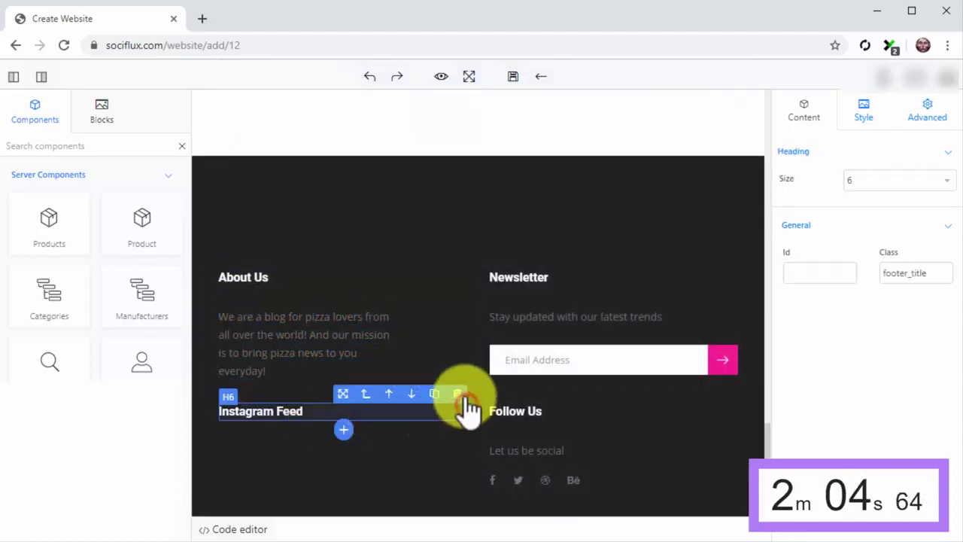
pyautogui.click(461, 396)
pyautogui.click(557, 472)
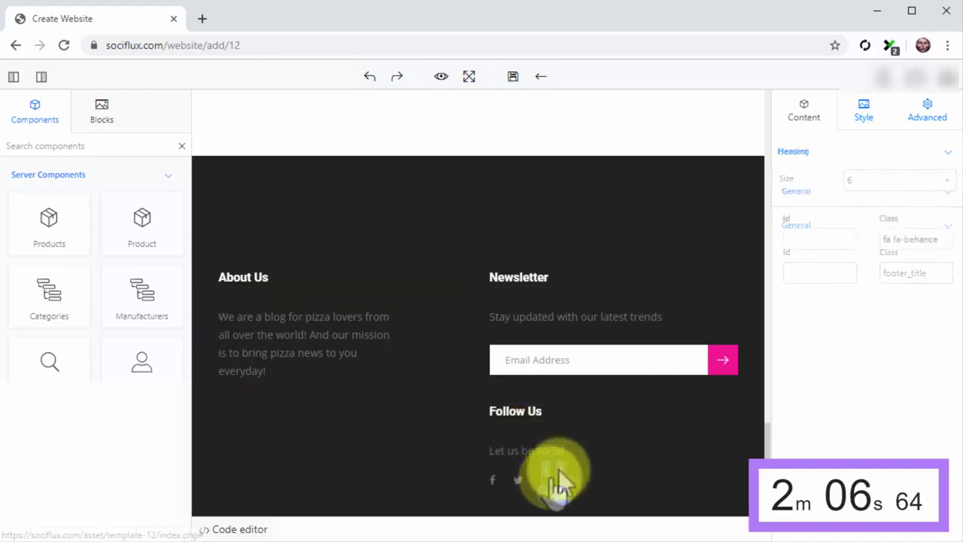
# Save the website with the title "Pizza News"
pyautogui.click(512, 77)
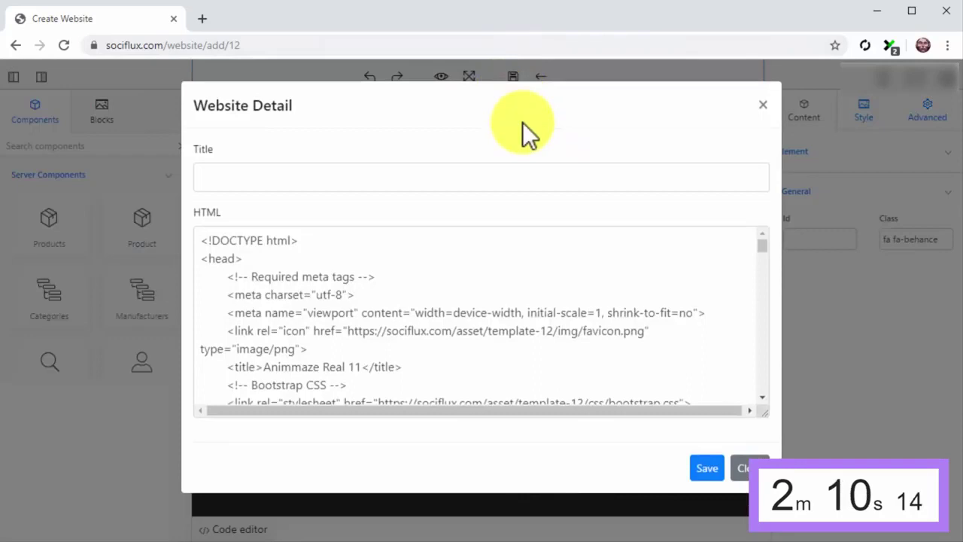
pyautogui.click(532, 174)
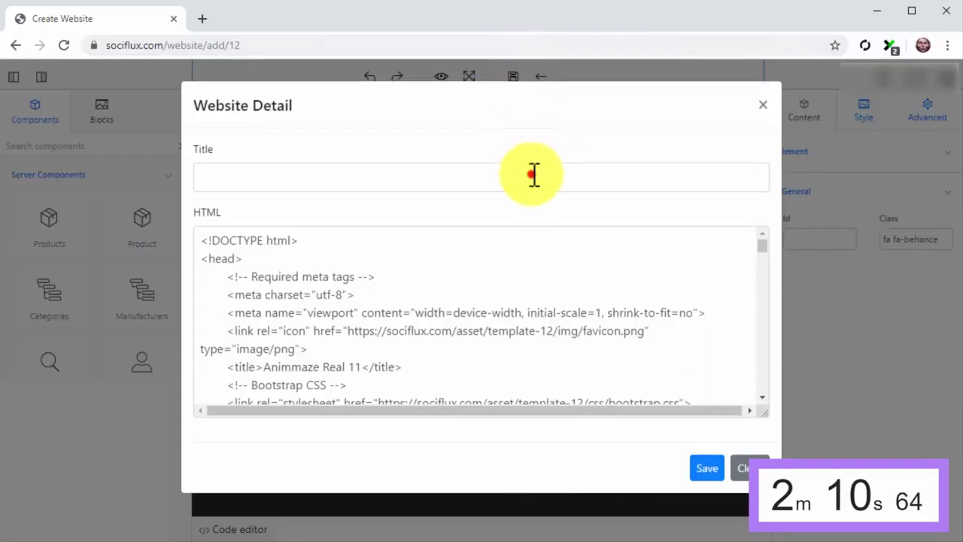
pyautogui.write('Pizza News')
pyautogui.click(707, 469)
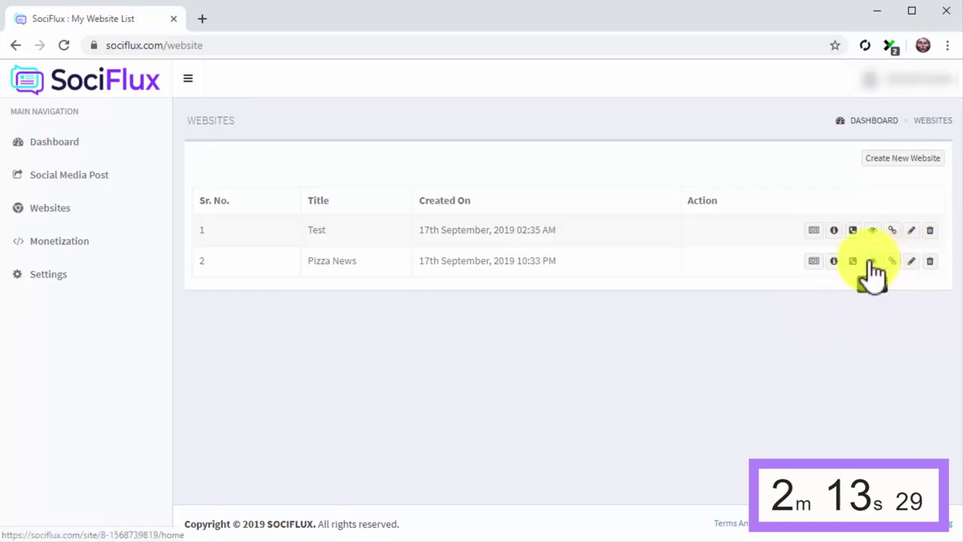
# Start a new homepage news slide for the Pizza News website and search its article finder for "movies"
pyautogui.click(814, 261)
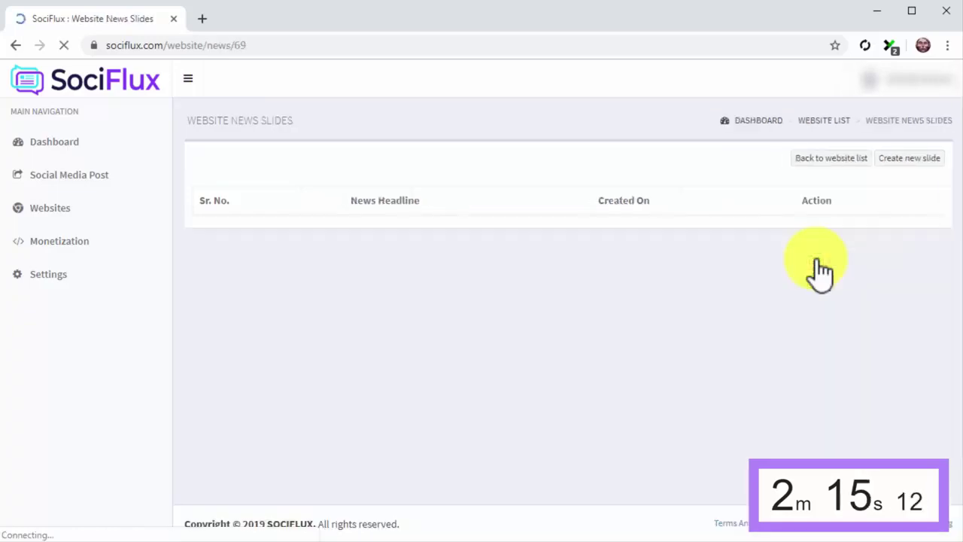
pyautogui.click(904, 163)
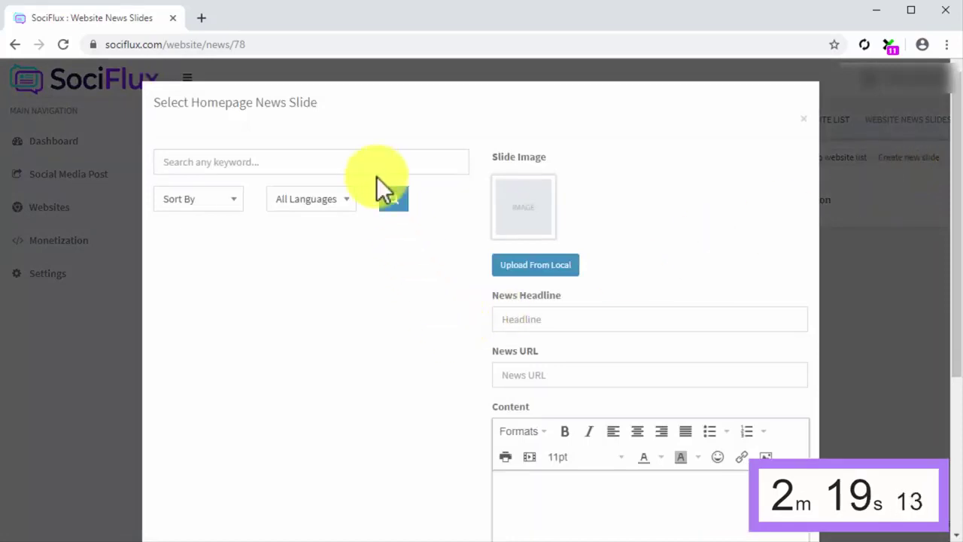
pyautogui.click(369, 159)
pyautogui.write('movies')
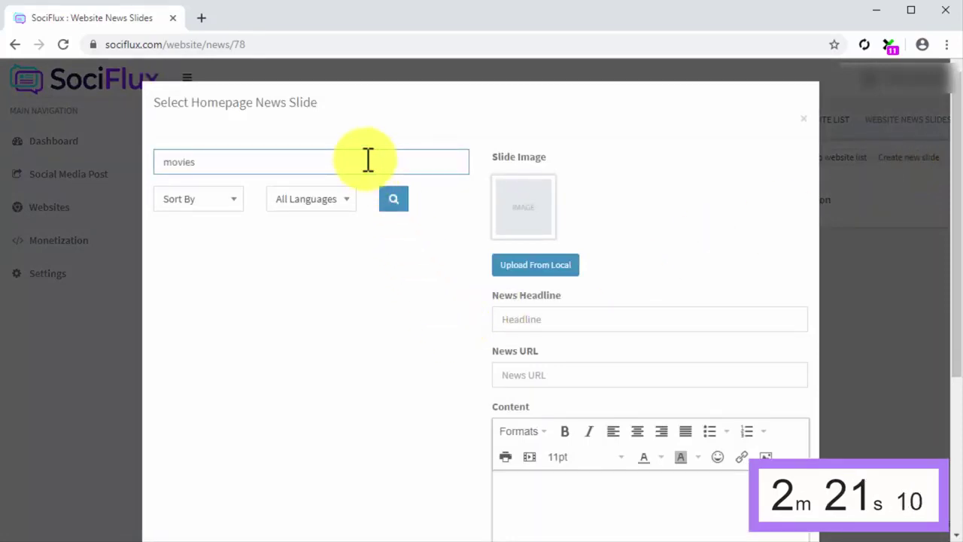
pyautogui.click(397, 201)
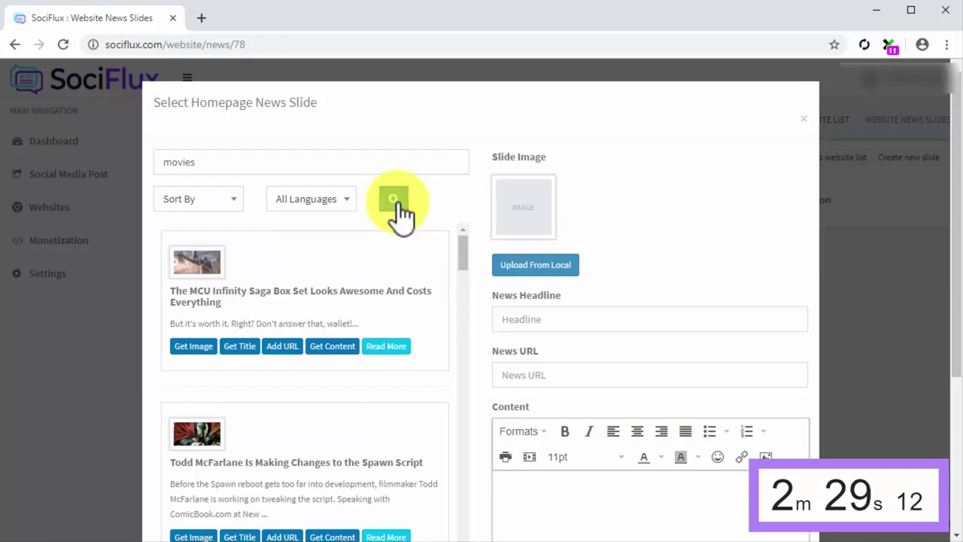
# Fill the slide with the image, title, URL and content of the MCU Infinity Saga Box Set article and add it
pyautogui.click(197, 349)
pyautogui.click(236, 348)
pyautogui.click(279, 350)
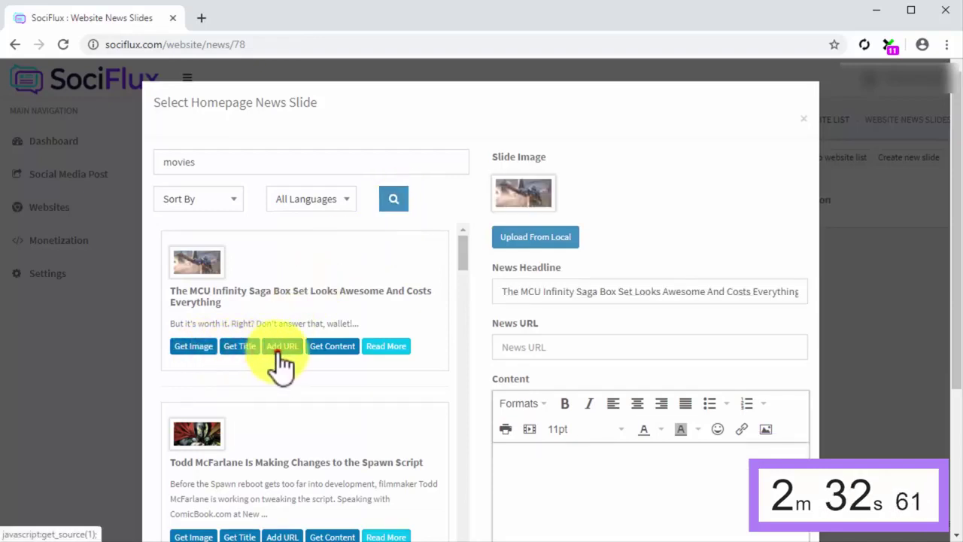
pyautogui.click(324, 349)
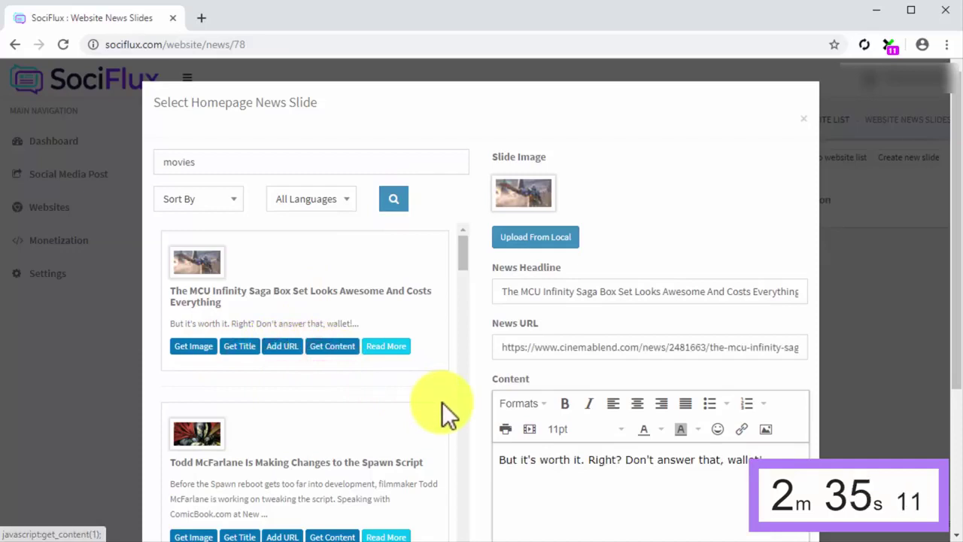
pyautogui.scroll(-5, 442, 402)
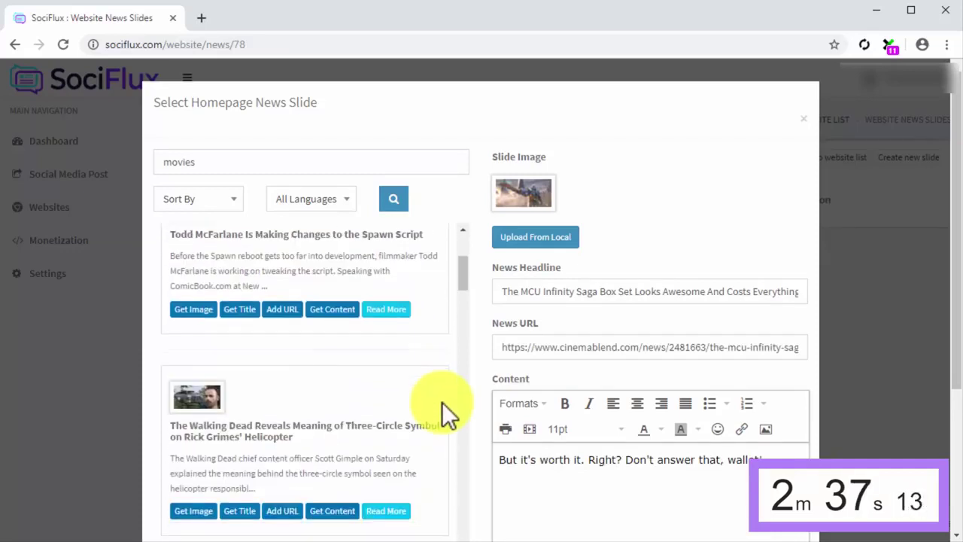
pyautogui.scroll(-3, 476, 437)
pyautogui.click(507, 484)
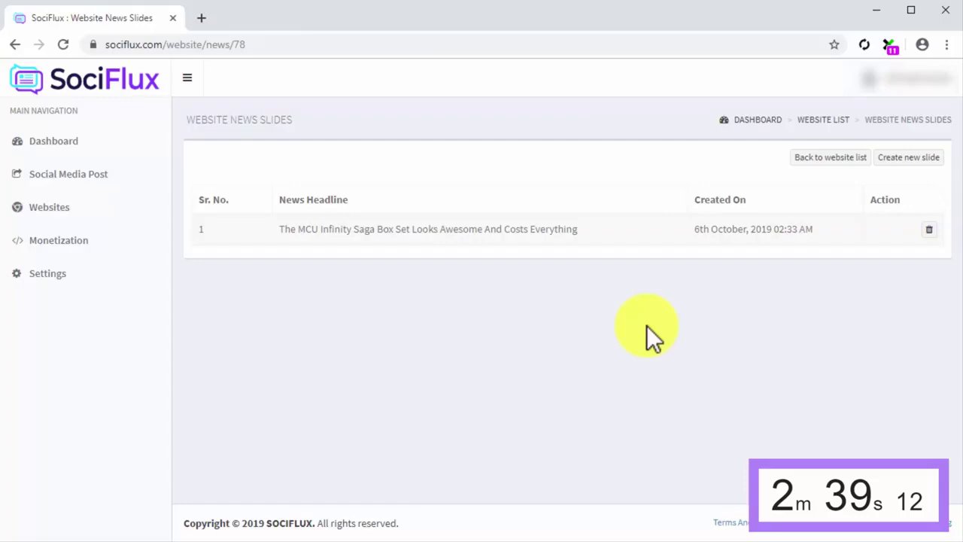
# Open the monetization entry of the "Movies We Love Dot Com" website for editing
pyautogui.click(120, 241)
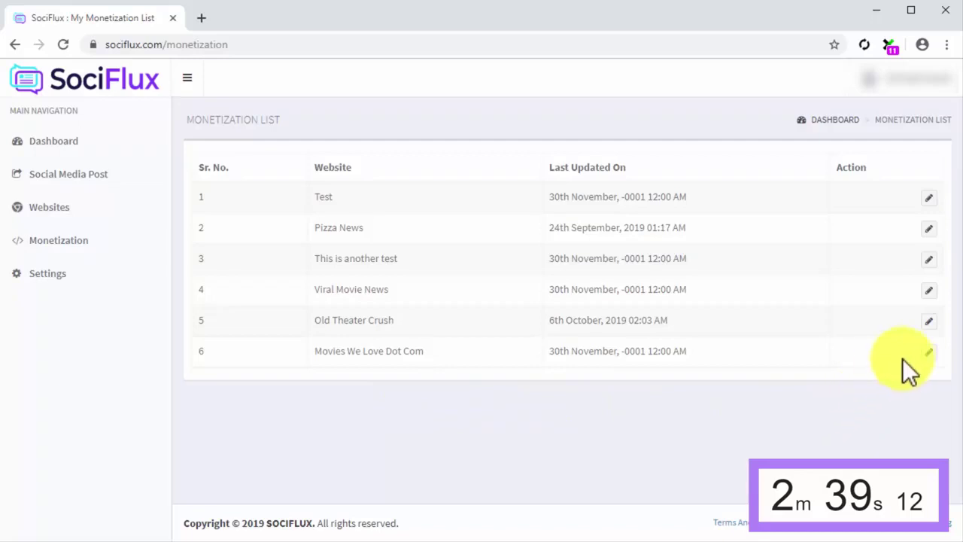
pyautogui.click(928, 351)
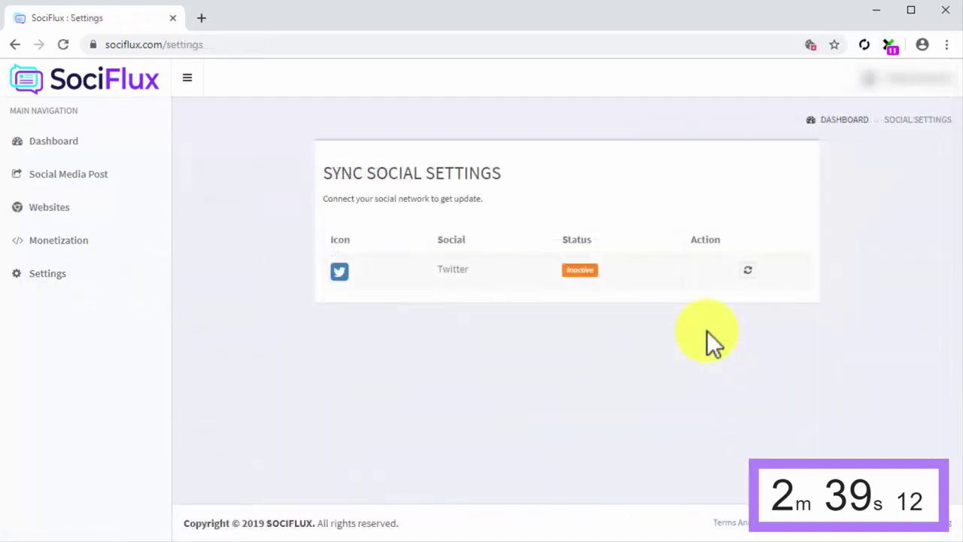
# Connect Twitter in the social settings with the username "diabetescaremad"
pyautogui.click(748, 271)
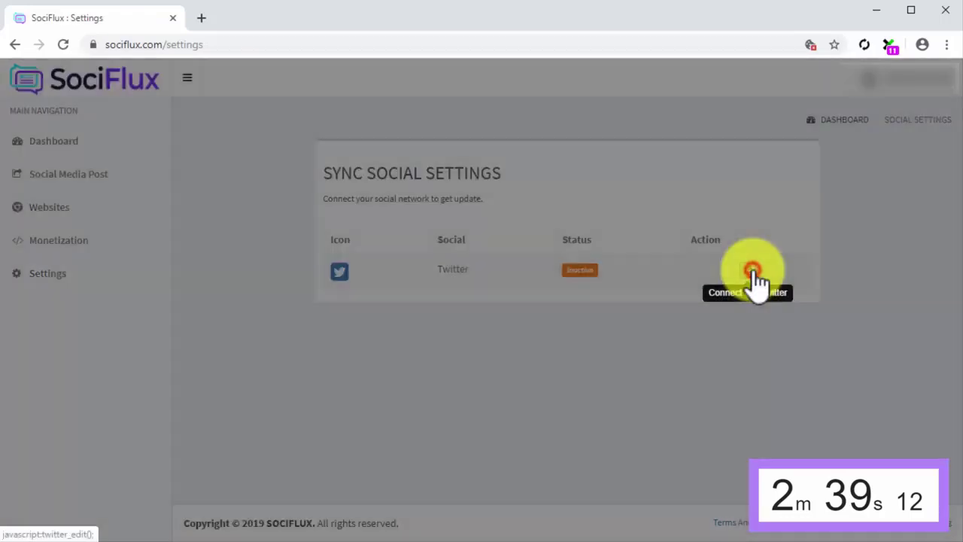
pyautogui.click(531, 172)
pyautogui.write('diabetescaremad')
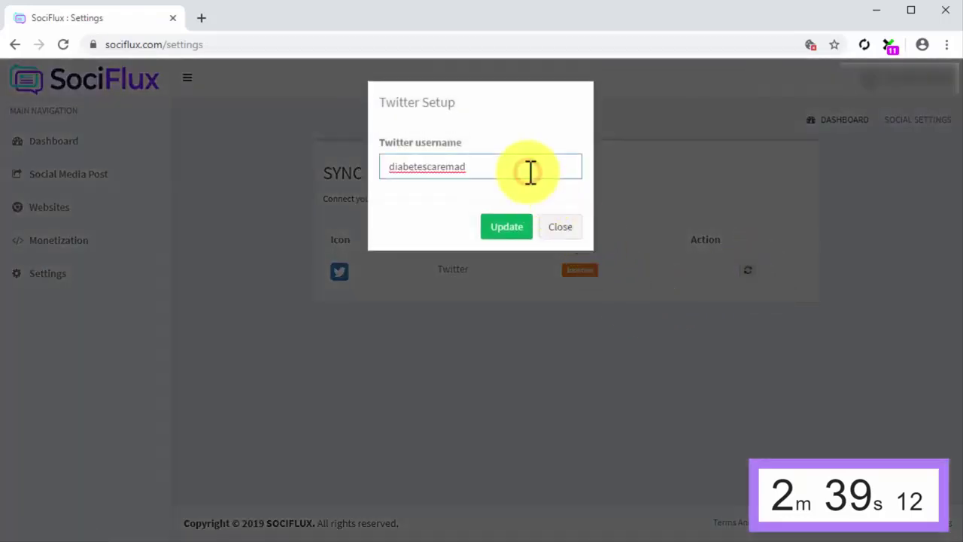
pyautogui.click(507, 232)
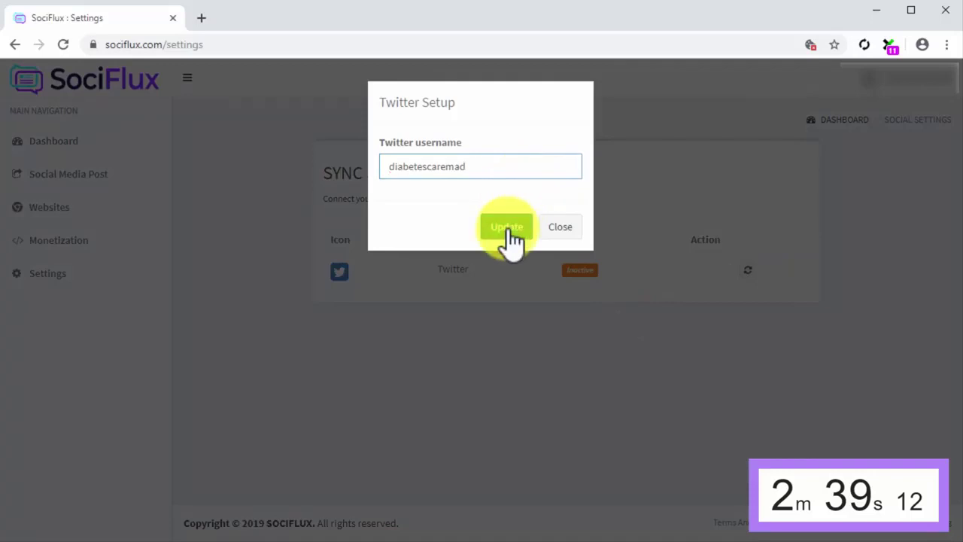